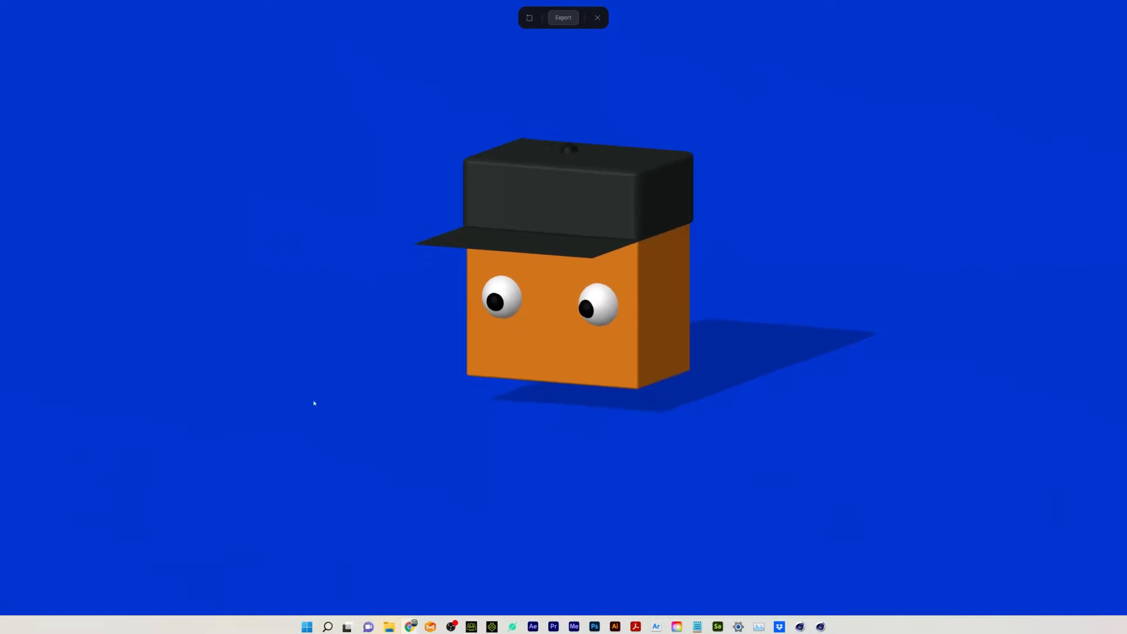
Leave the scene preview and view the list of shapes available for new objects.
key("Escape")
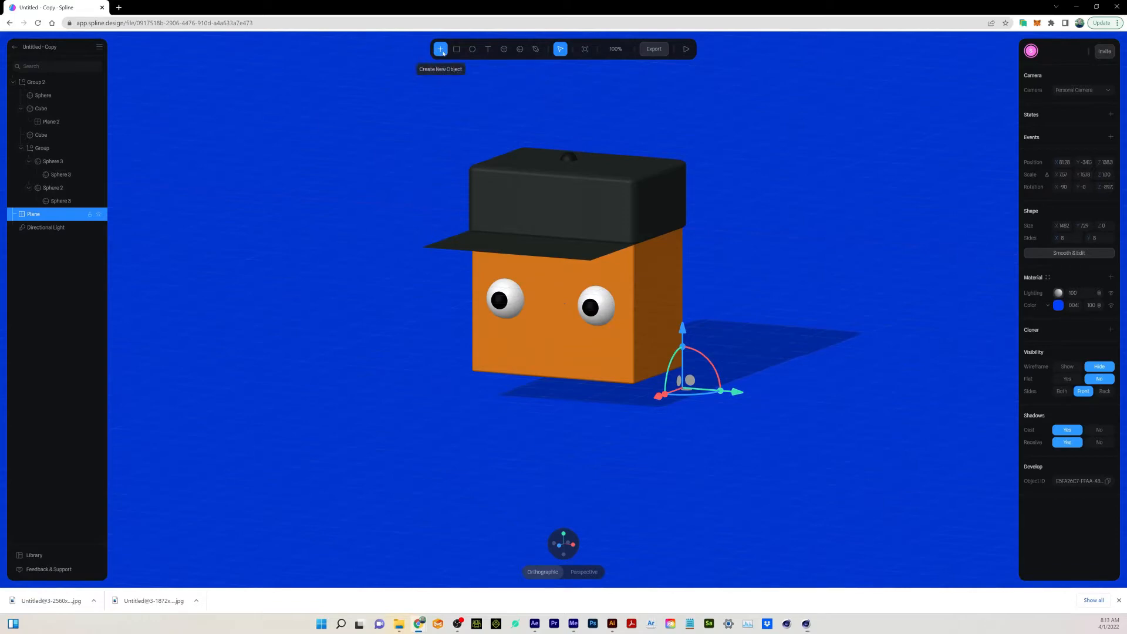
left_click(440, 49)
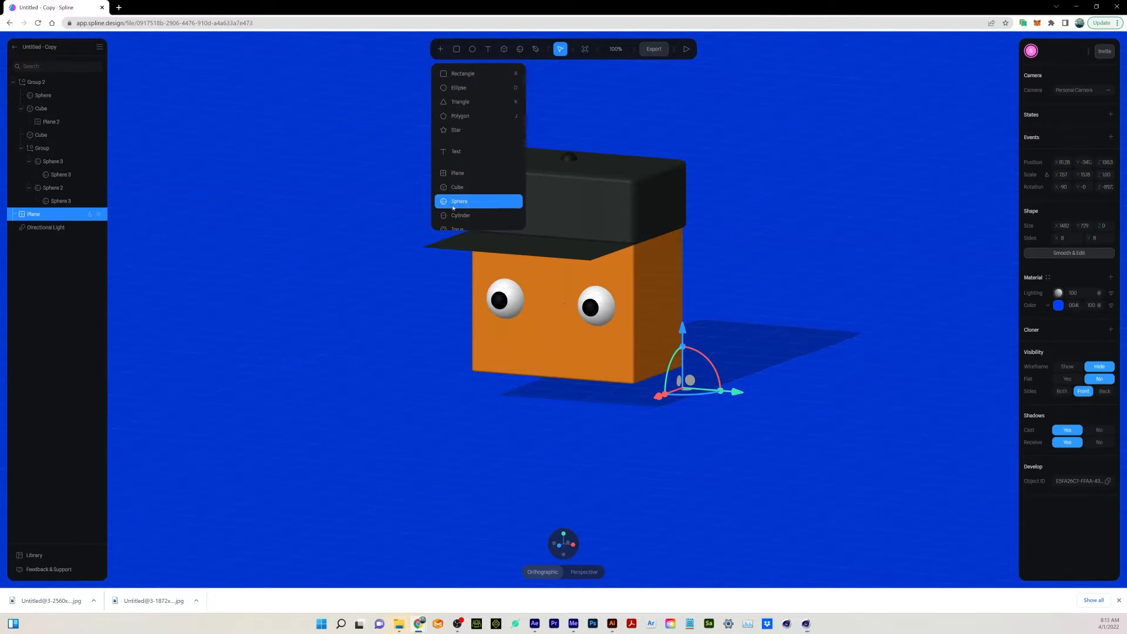
scroll(454, 205, "down", 1)
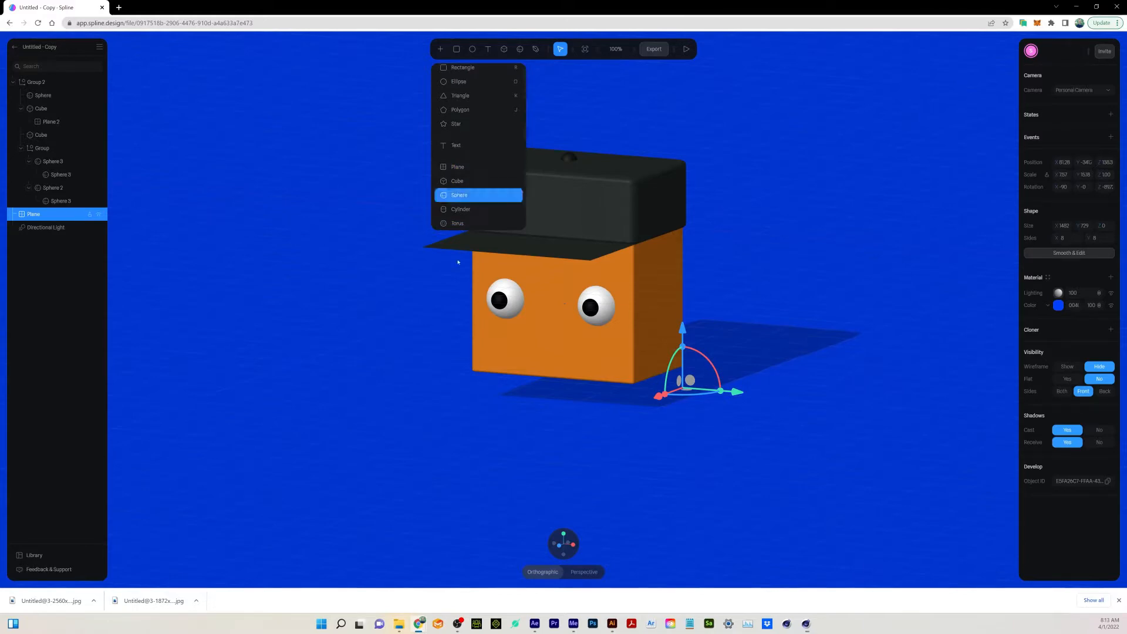
left_click(83, 268)
Raise the whole head group, Group 2, slightly, and nudge the nested eyes group slightly upward on the face.
left_click(56, 85)
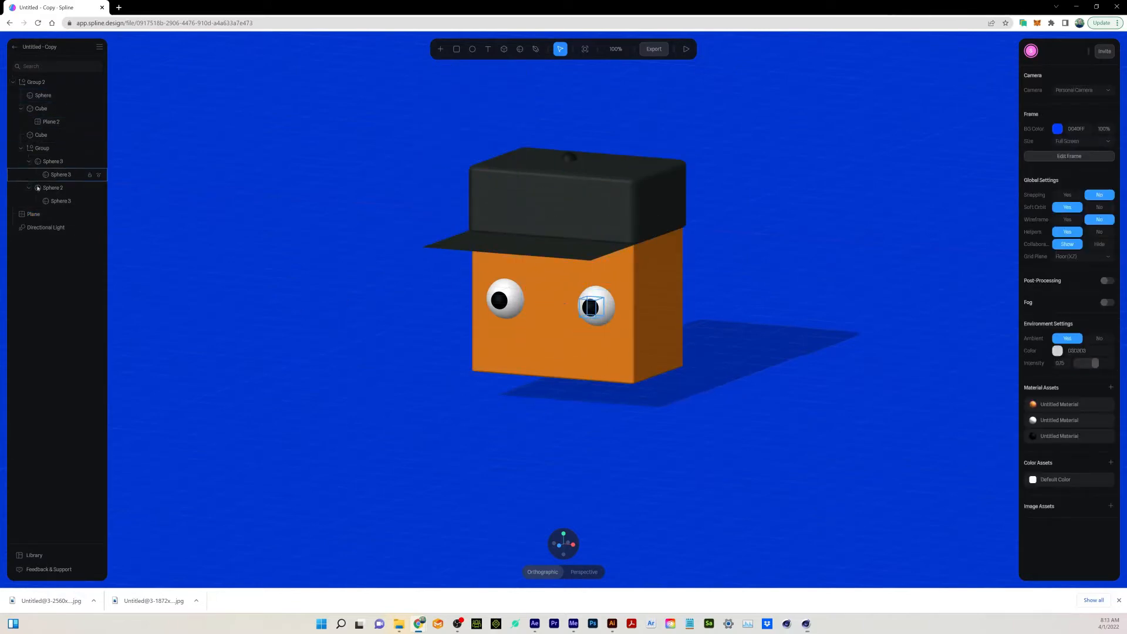
left_click(41, 95)
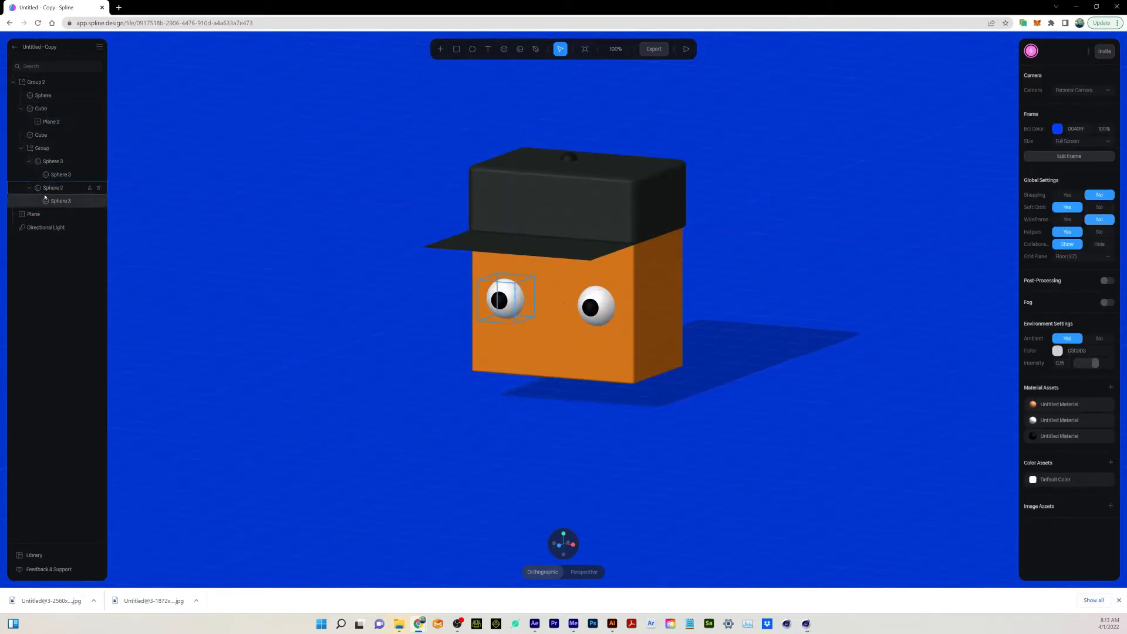
left_click(40, 107)
left_click(38, 83)
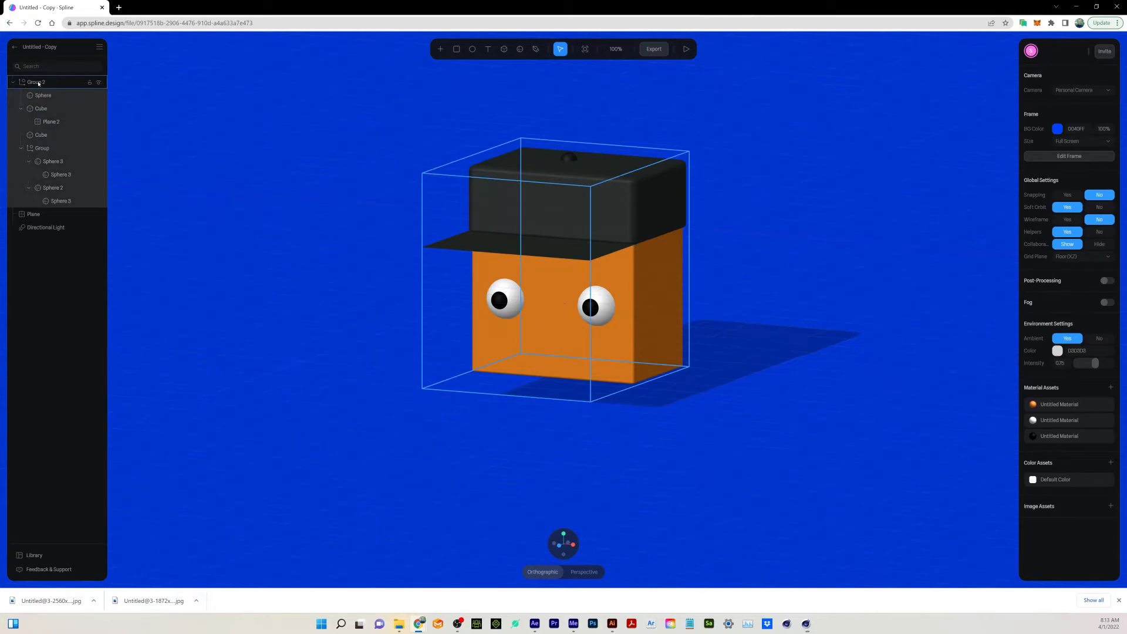
left_click(39, 83)
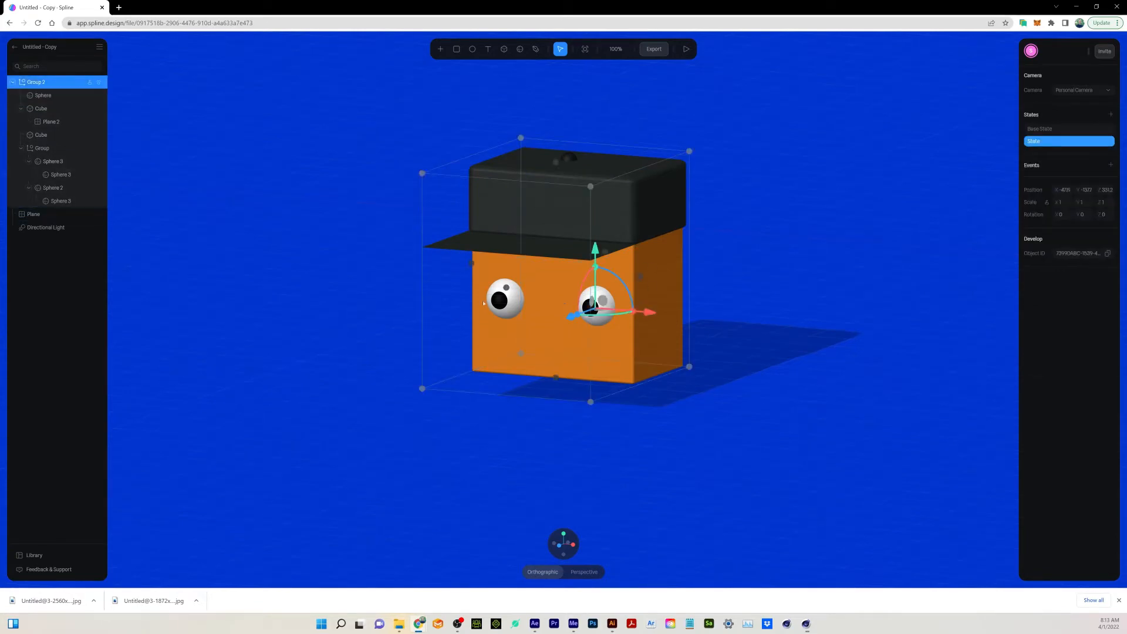
mouse_move(598, 252)
left_mouse_down()
mouse_move(595, 238)
mouse_move(587, 251)
left_mouse_up()
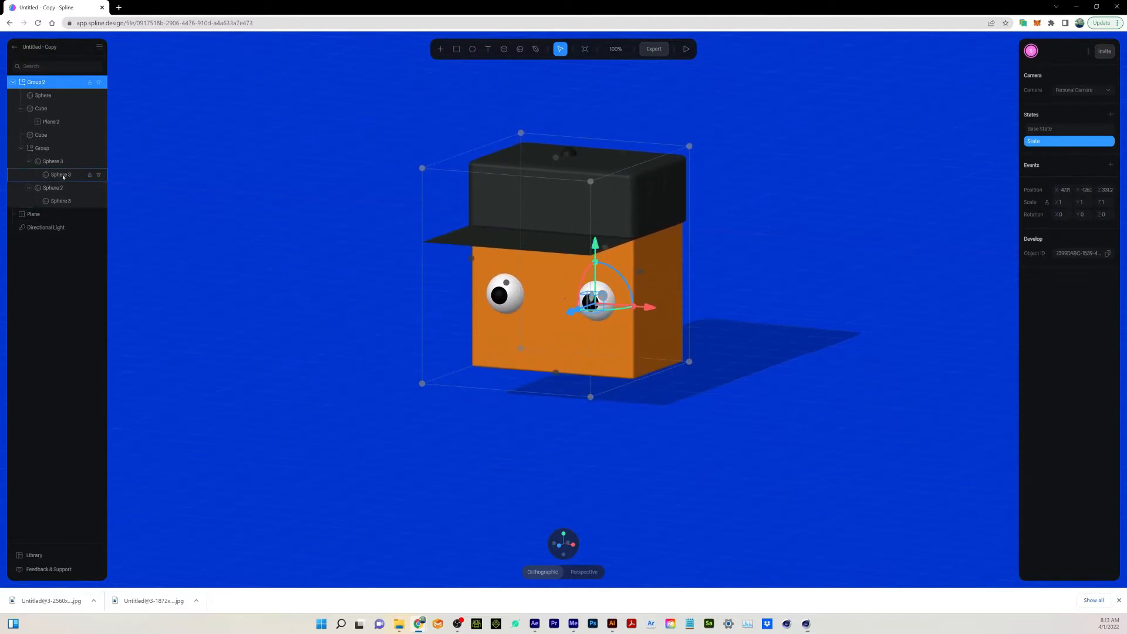
left_click(42, 148)
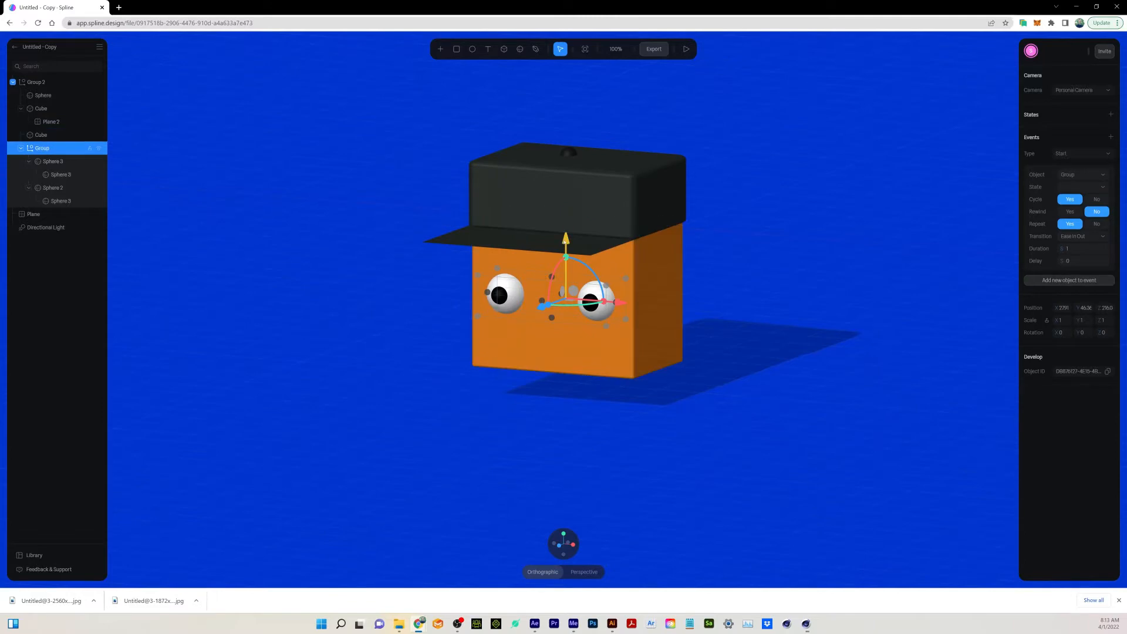
left_click_drag(565, 240, 565, 239)
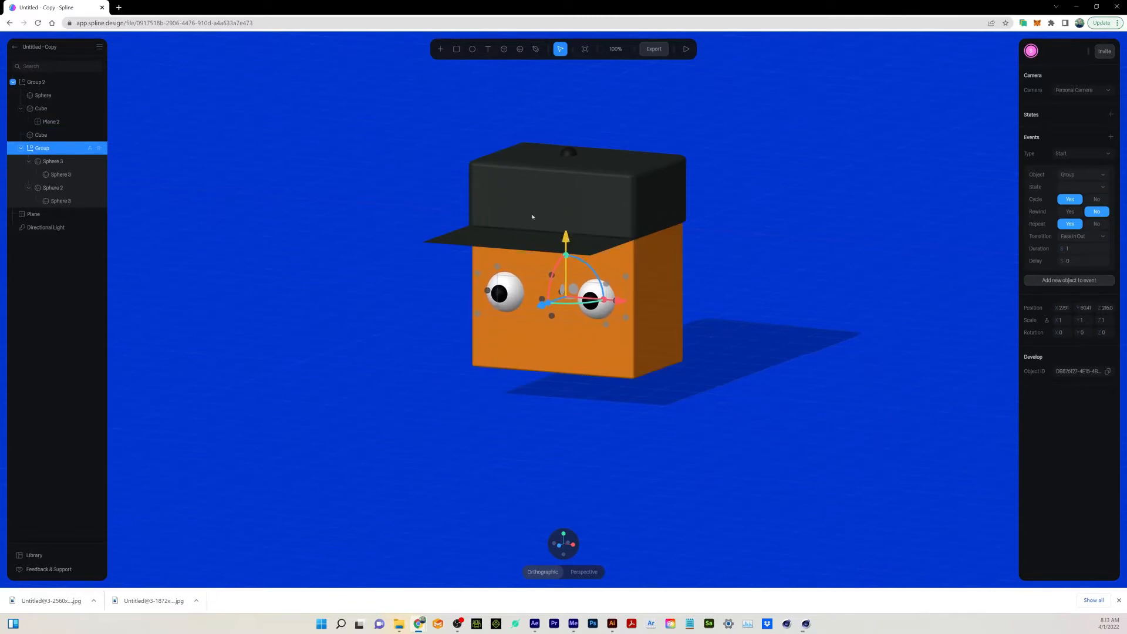
Examine how the character is built by selecting each eyeball, pupil, the cap, its brim and its top button, ending with nothing selected.
left_click(53, 162)
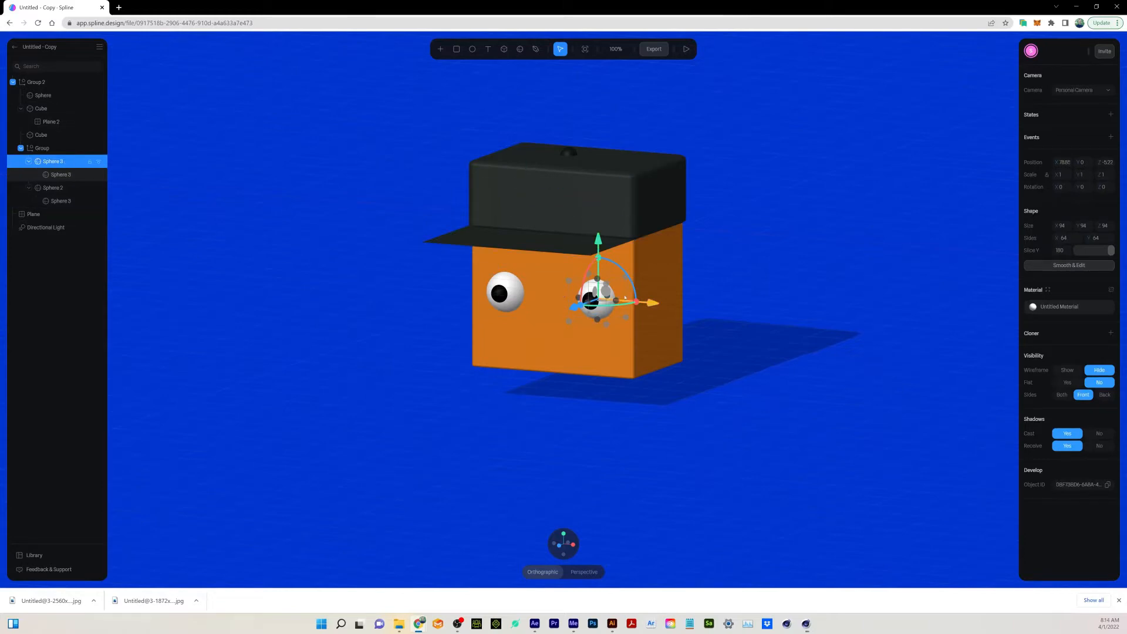
left_click(61, 174)
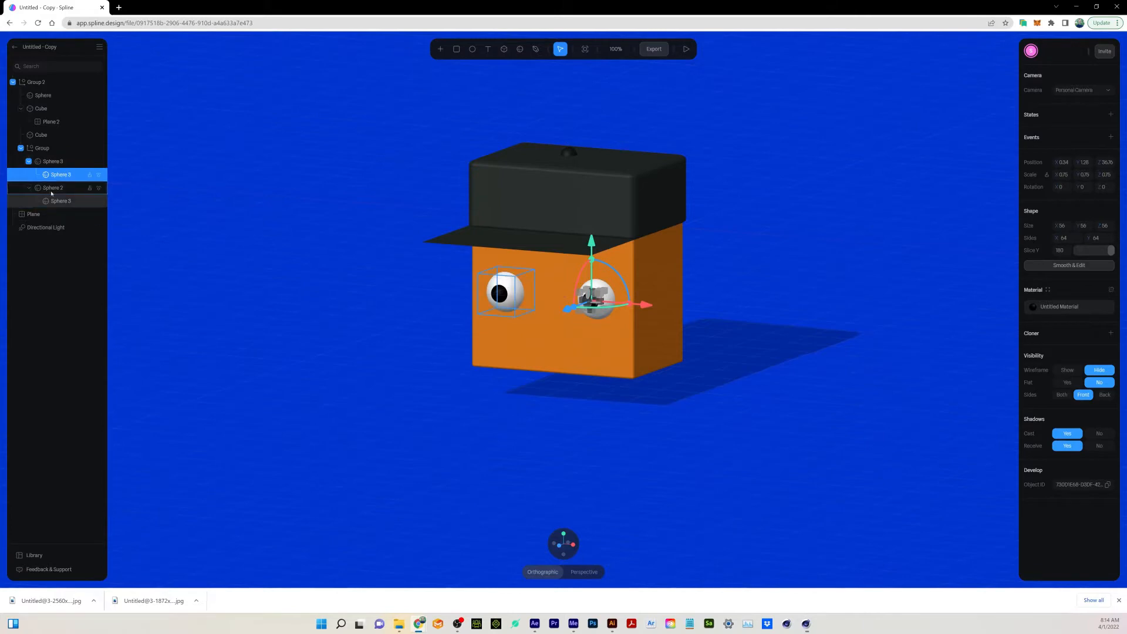
left_click(62, 188)
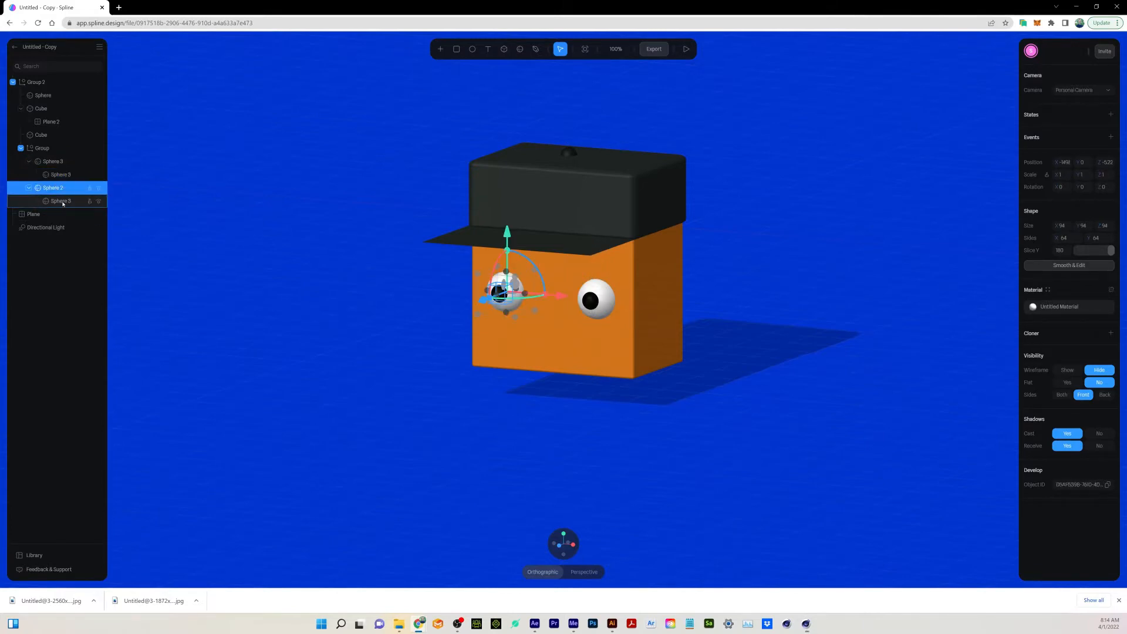
left_click(63, 201)
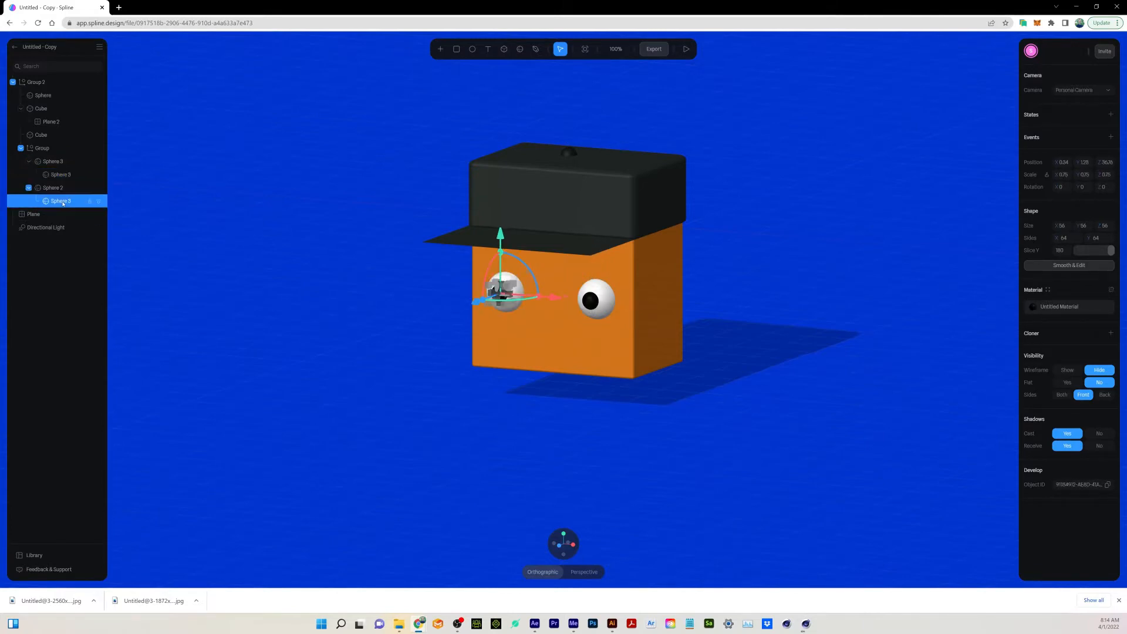
left_click(47, 110)
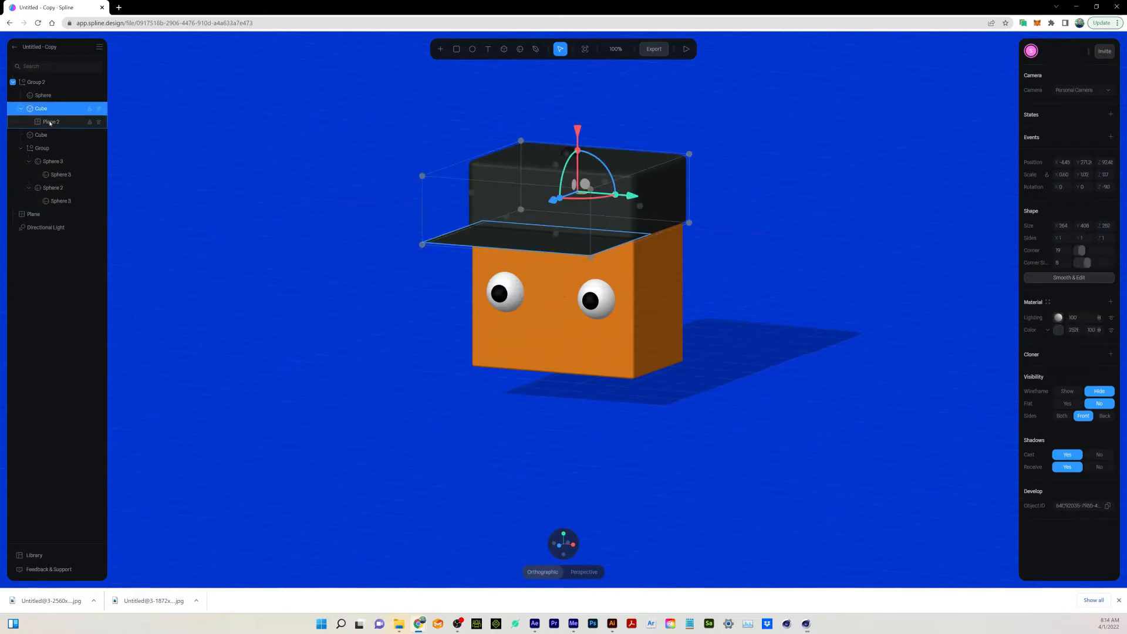
left_click(50, 122)
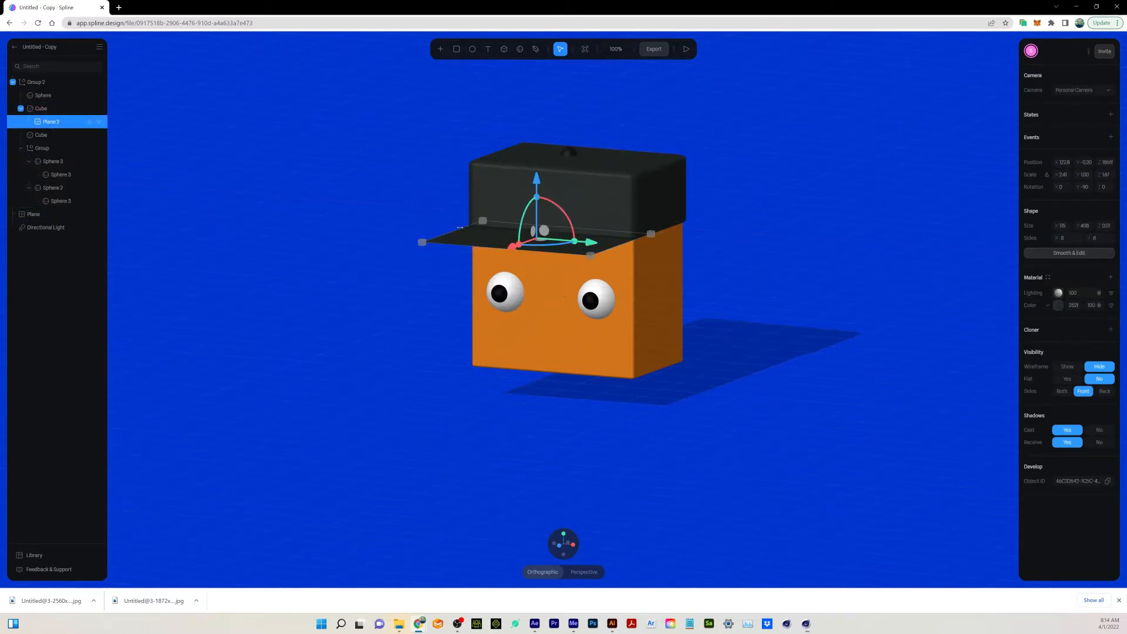
left_click(568, 152)
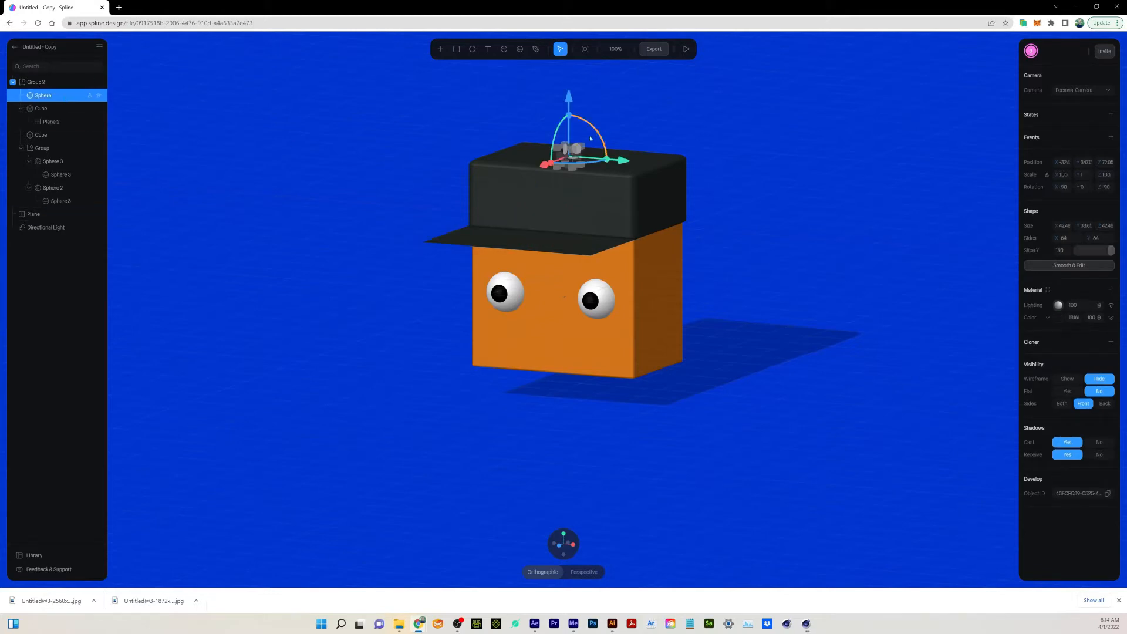
left_click(79, 282)
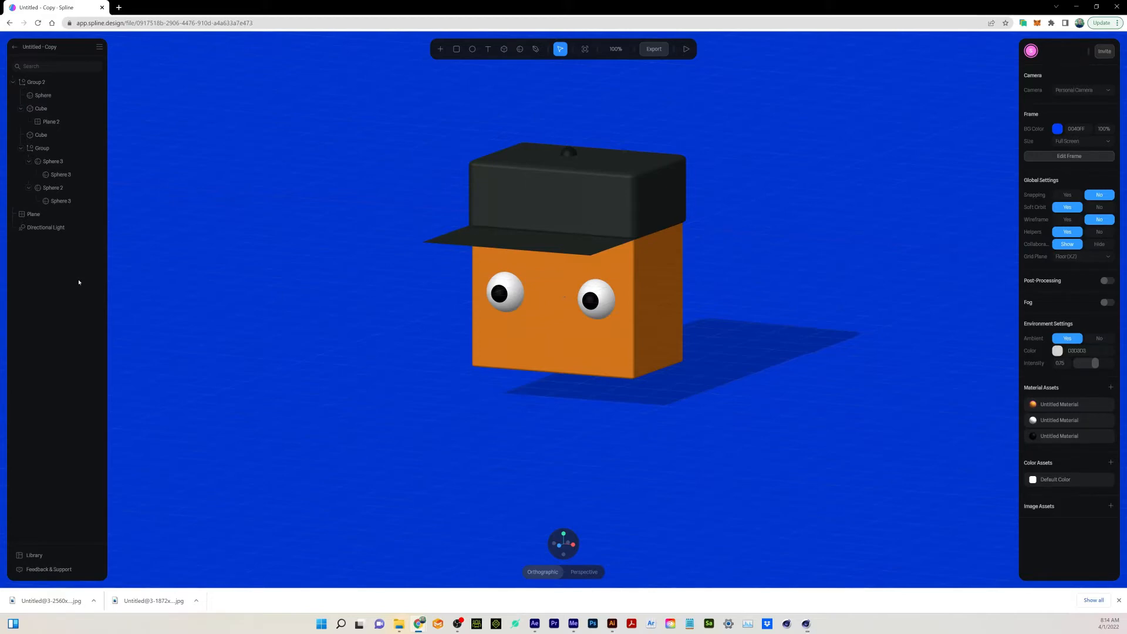
Try rotating the right-hand eyeball, Sphere 3, about its vertical axis together with its pupil, and undo the rotation.
left_click(56, 162)
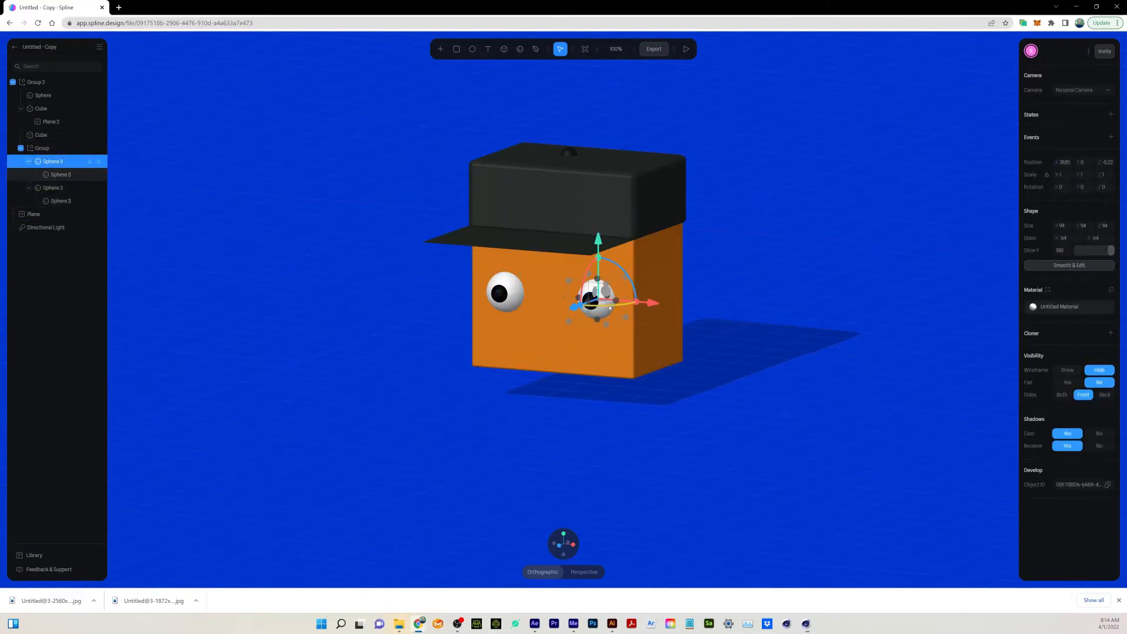
left_click_drag(610, 307, 624, 306)
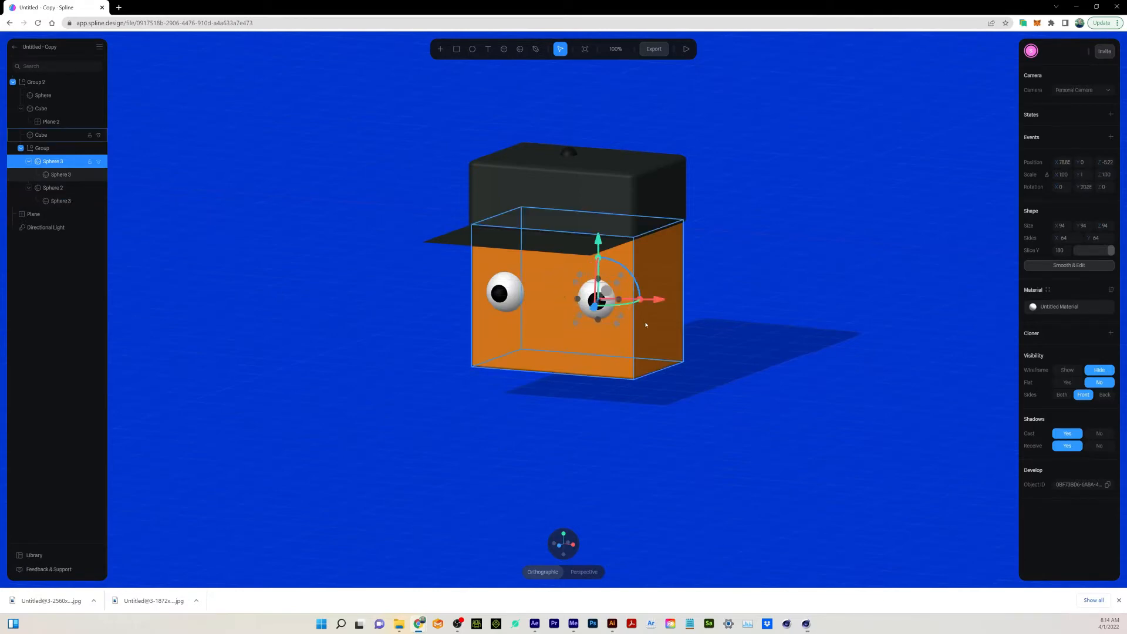
key("ctrl+z")
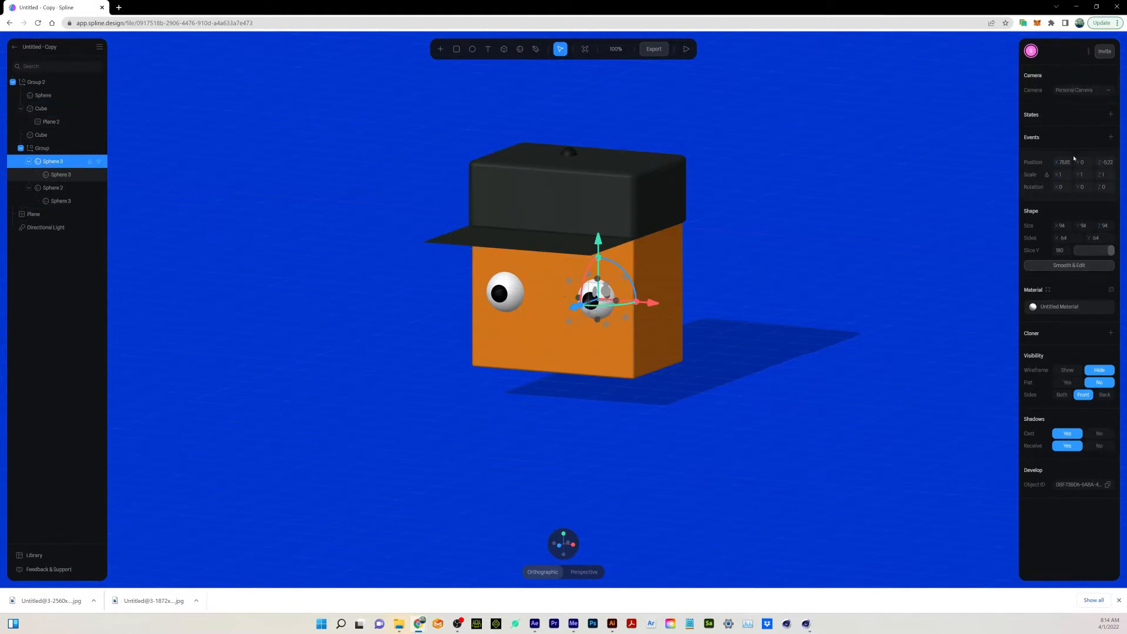
Add a new state to the right-hand eyeball, check its Base State, and leave the new state active.
left_click(1111, 115)
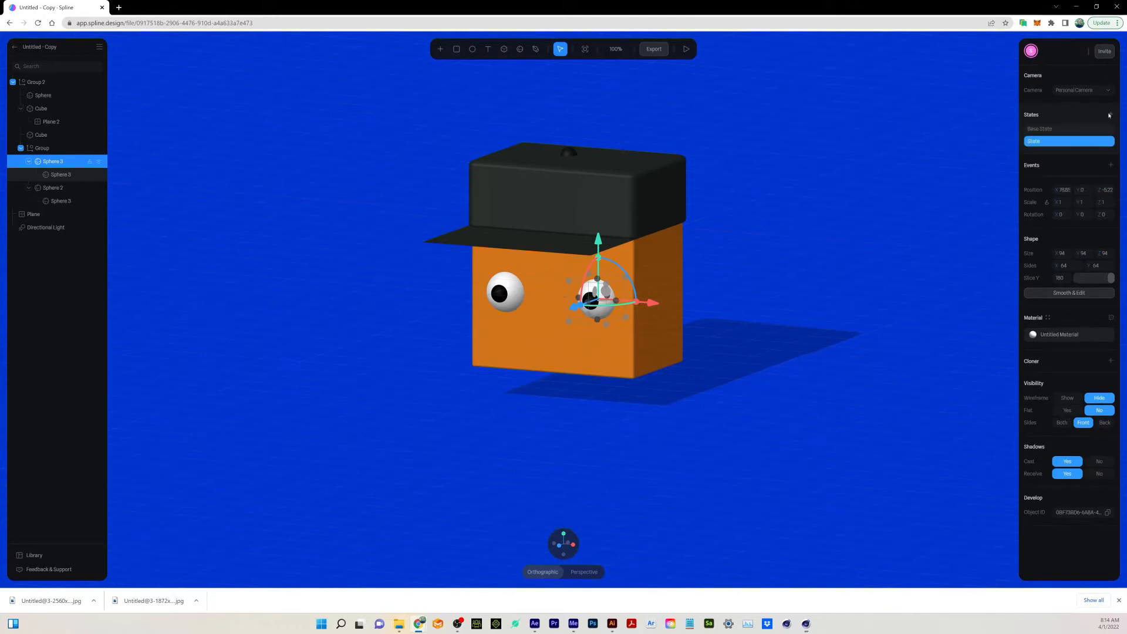
left_click(1059, 129)
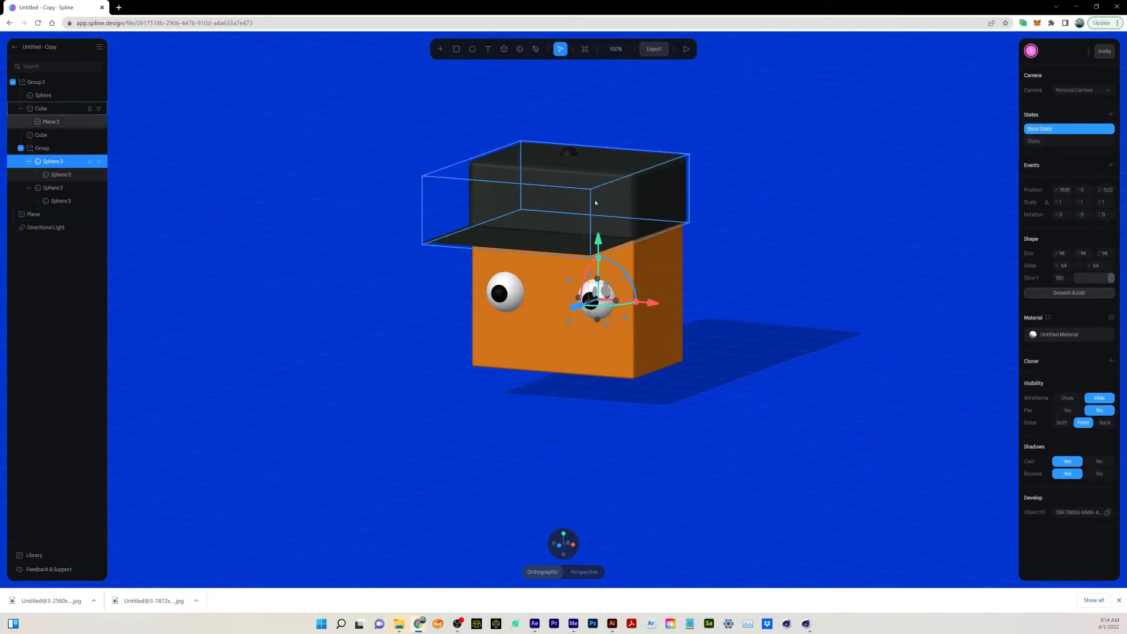
left_click(1065, 142)
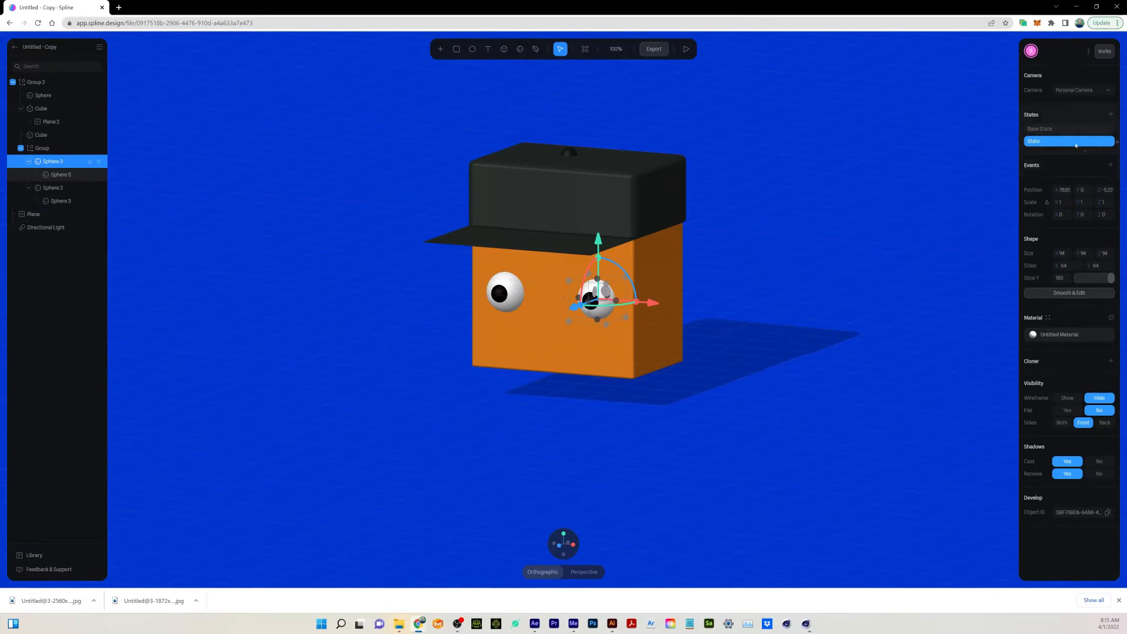
Add an event of type Look at to the right-hand eyeball and test it in the scene preview.
left_click(1110, 165)
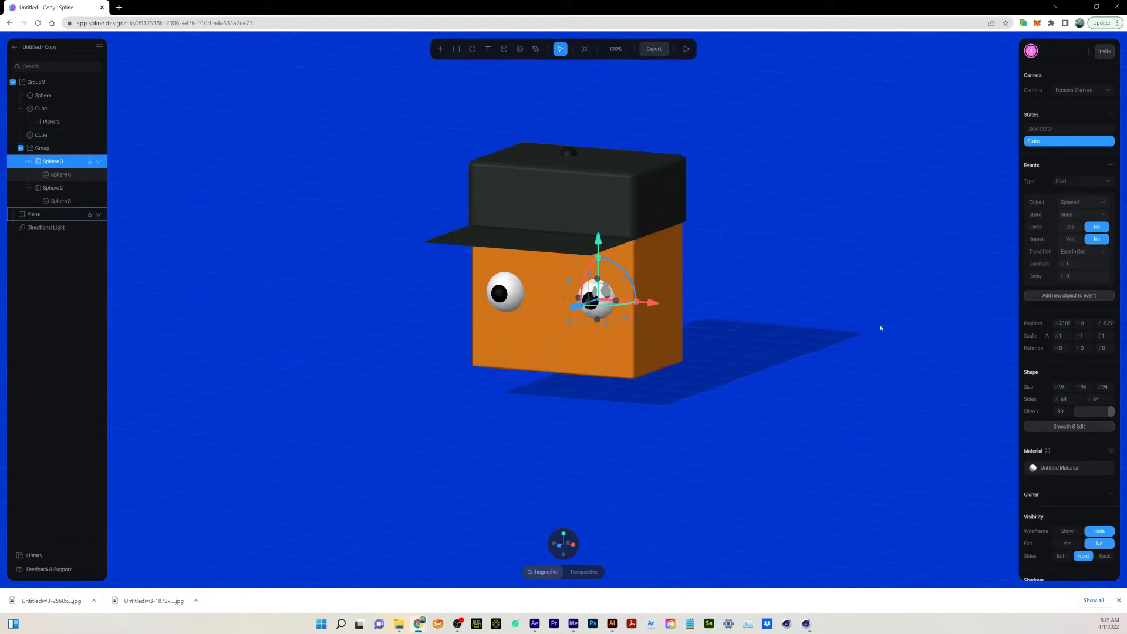
left_click(1110, 182)
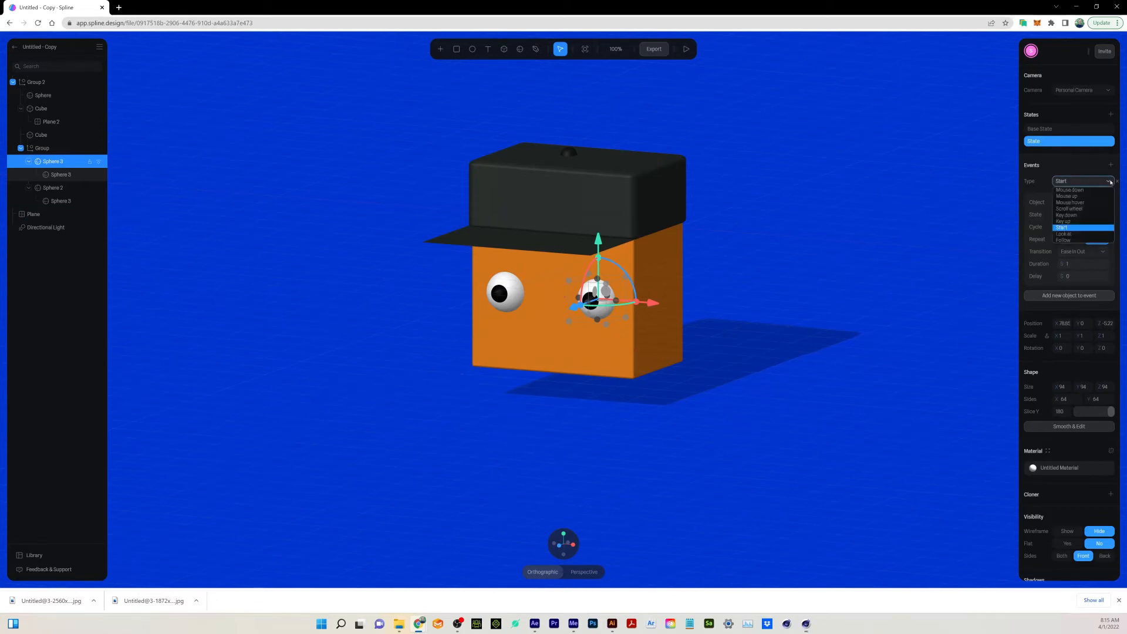
left_click(1064, 233)
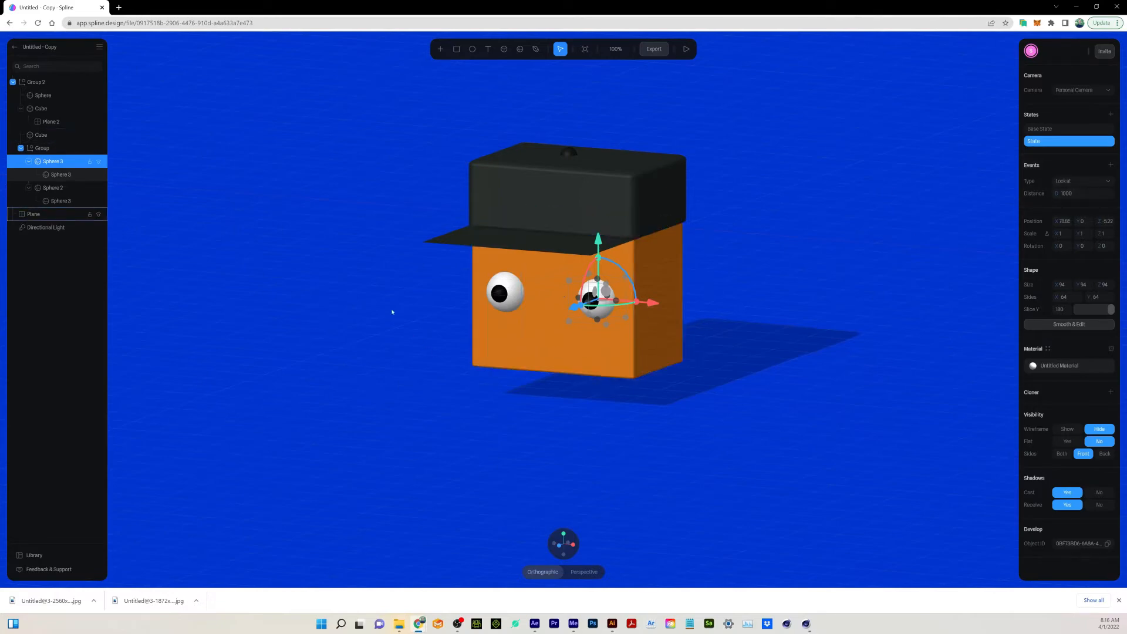
left_click(685, 50)
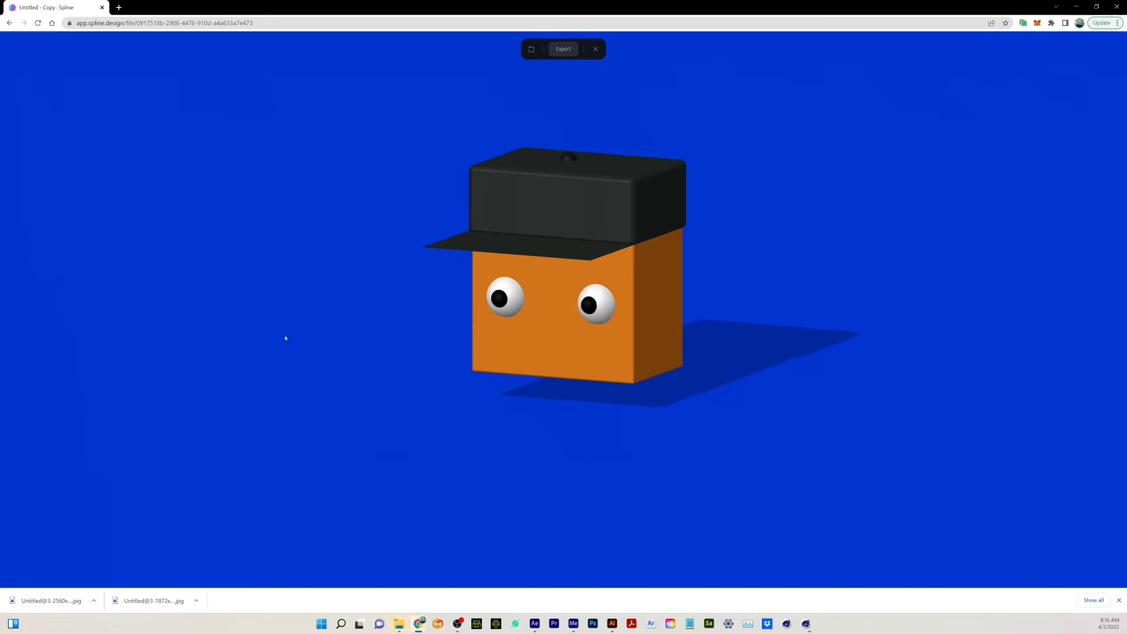
left_click(594, 48)
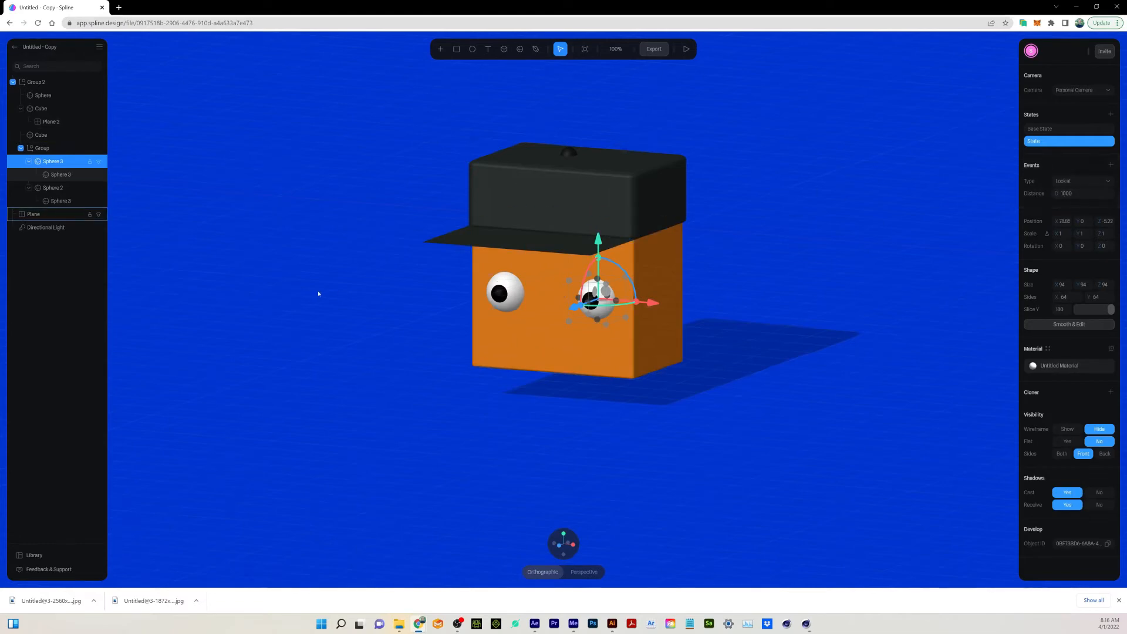
Set the Look at event's distance to 0 and test the eyeball in the scene preview.
left_click_drag(1055, 193, 463, 192)
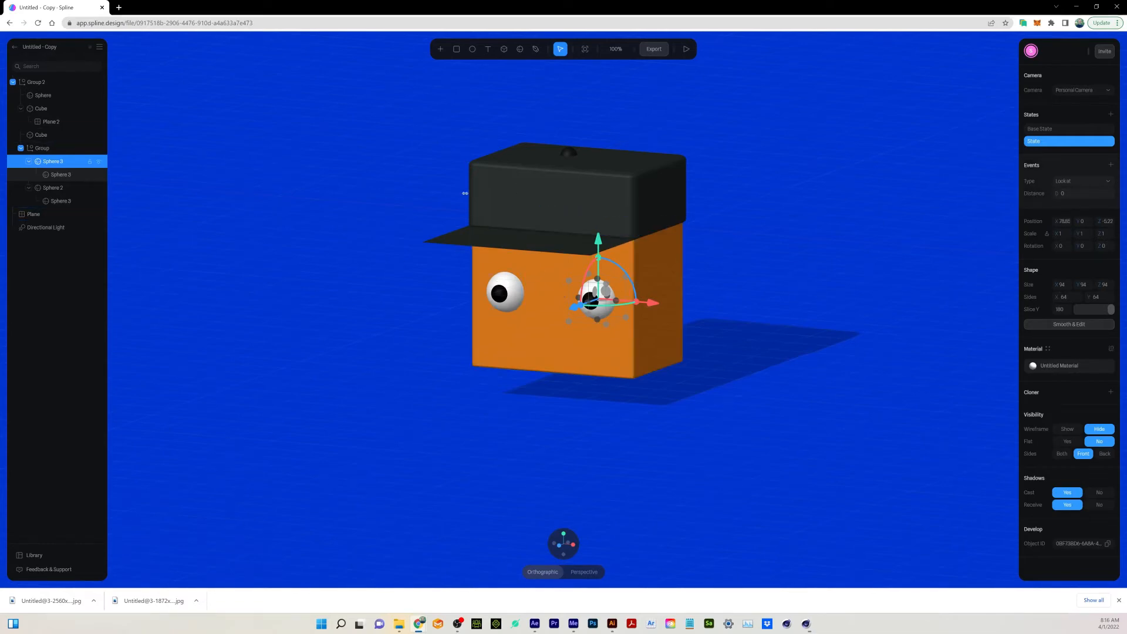
left_click(686, 50)
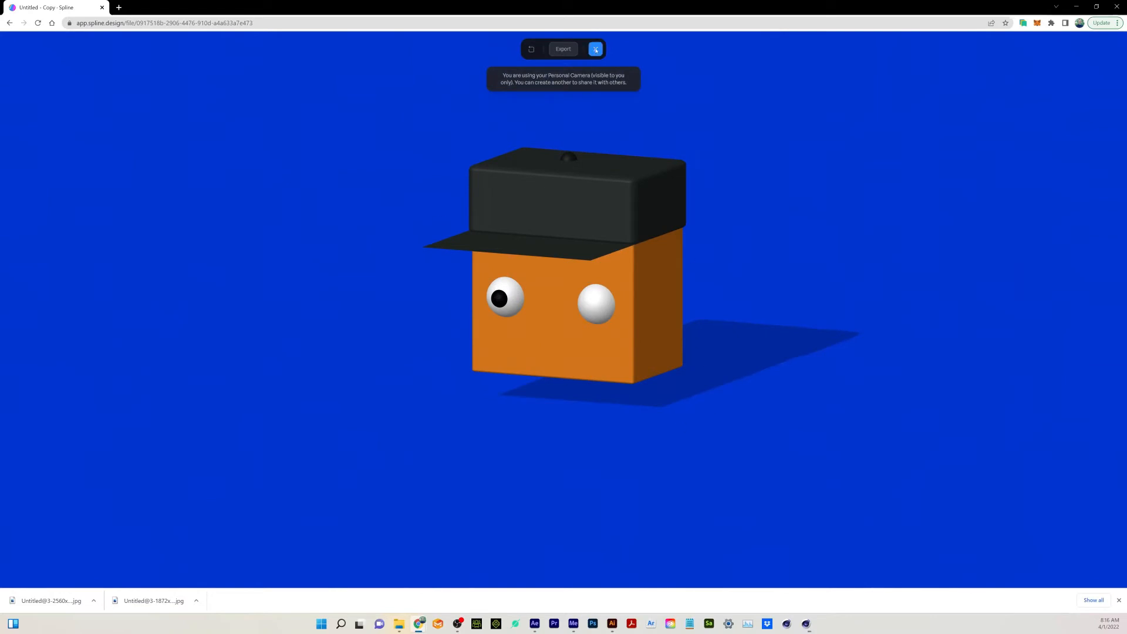
left_click(594, 46)
Set the Look at event's distance to 5000 and test the eyeball in the scene preview.
left_click(1072, 194)
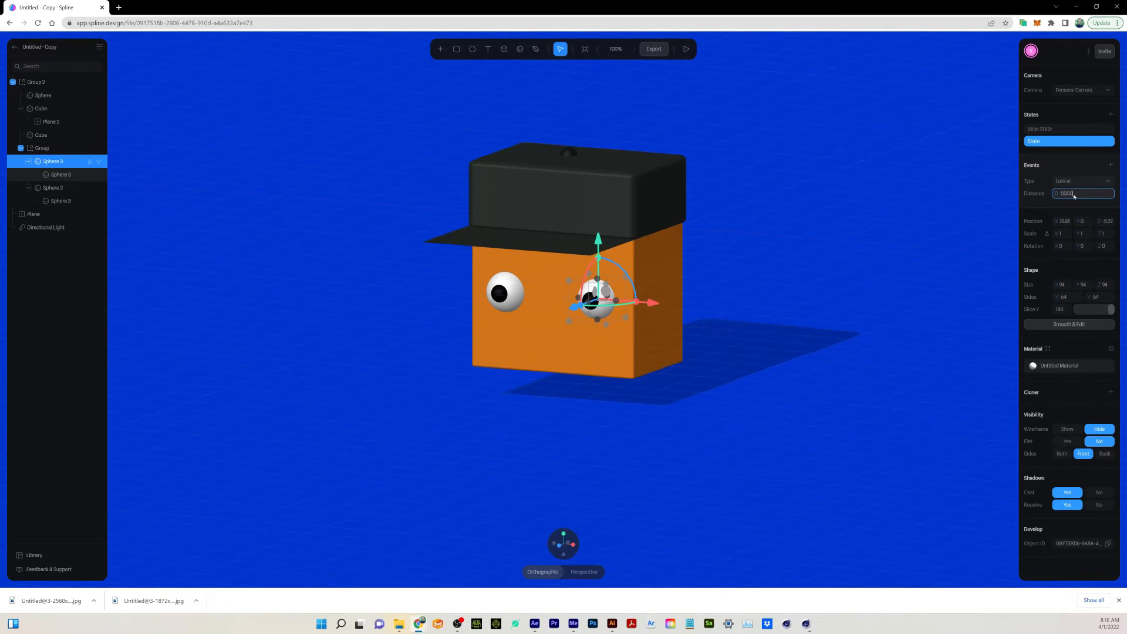
left_click(686, 49)
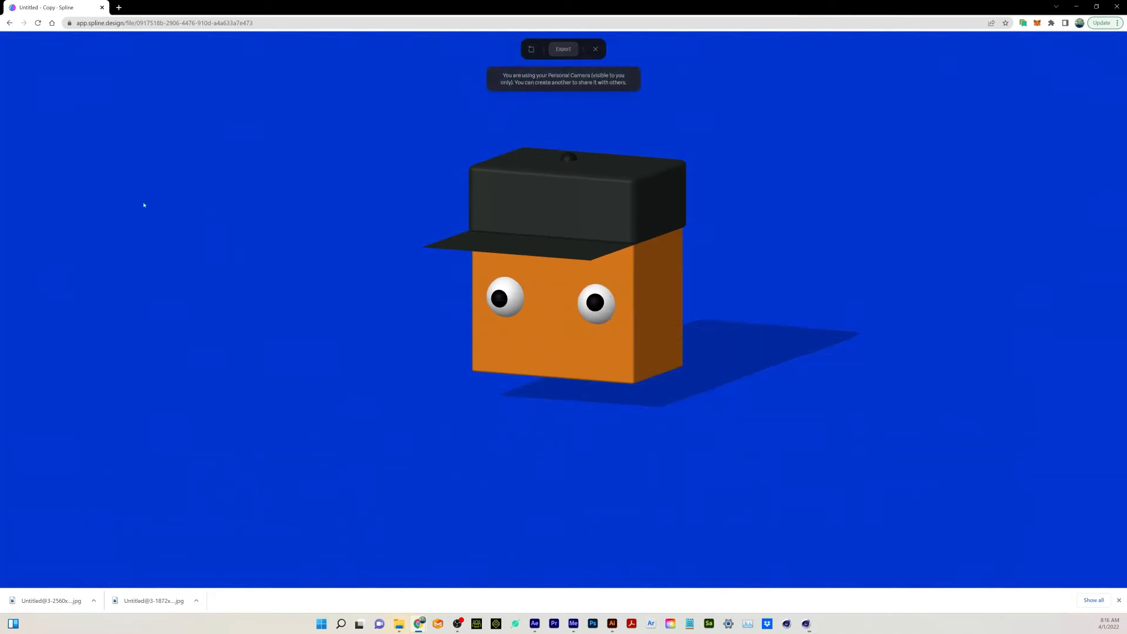
left_click(595, 49)
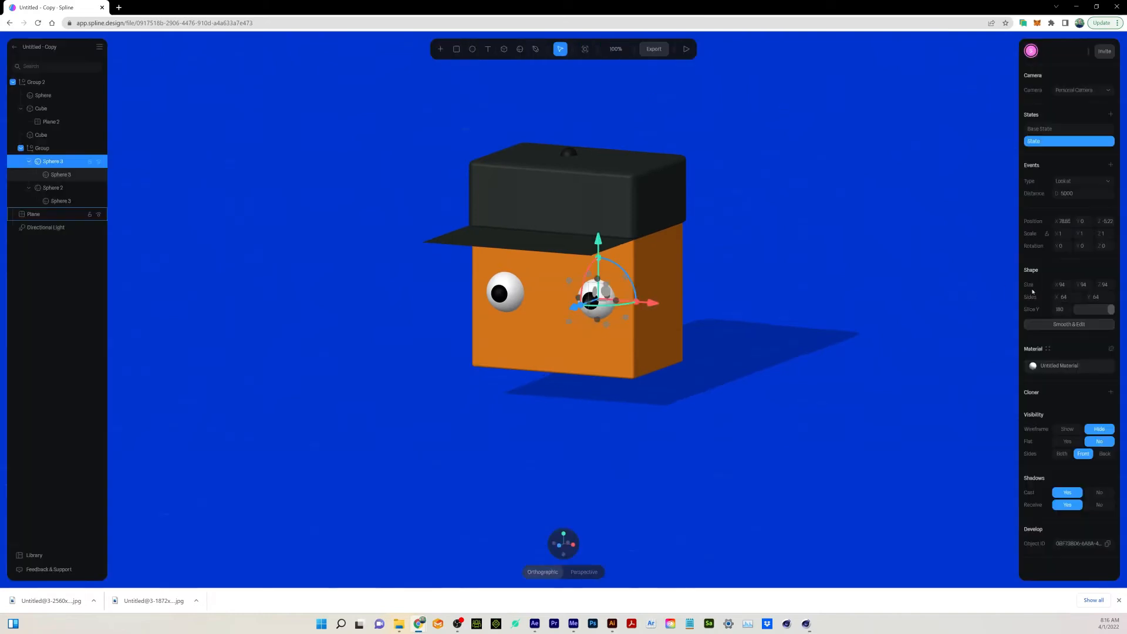
Set the Look at event's distance for the right-hand eyeball to 1000.
left_click(1071, 193)
type("10")
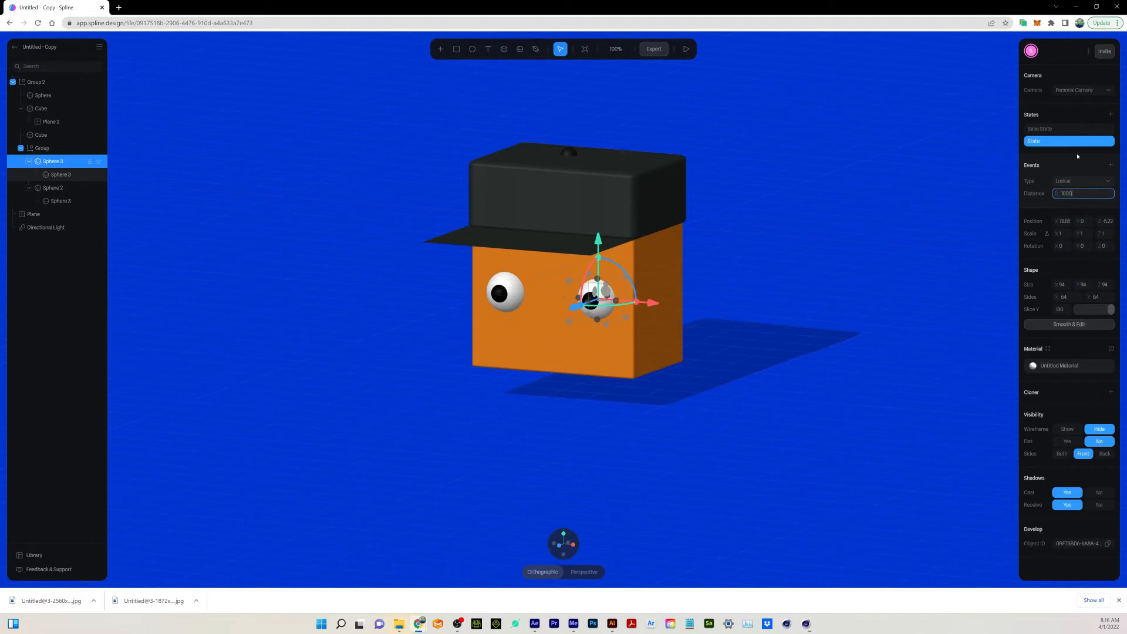
Test the right-hand eyeball's Look at event in the scene preview.
left_click(686, 49)
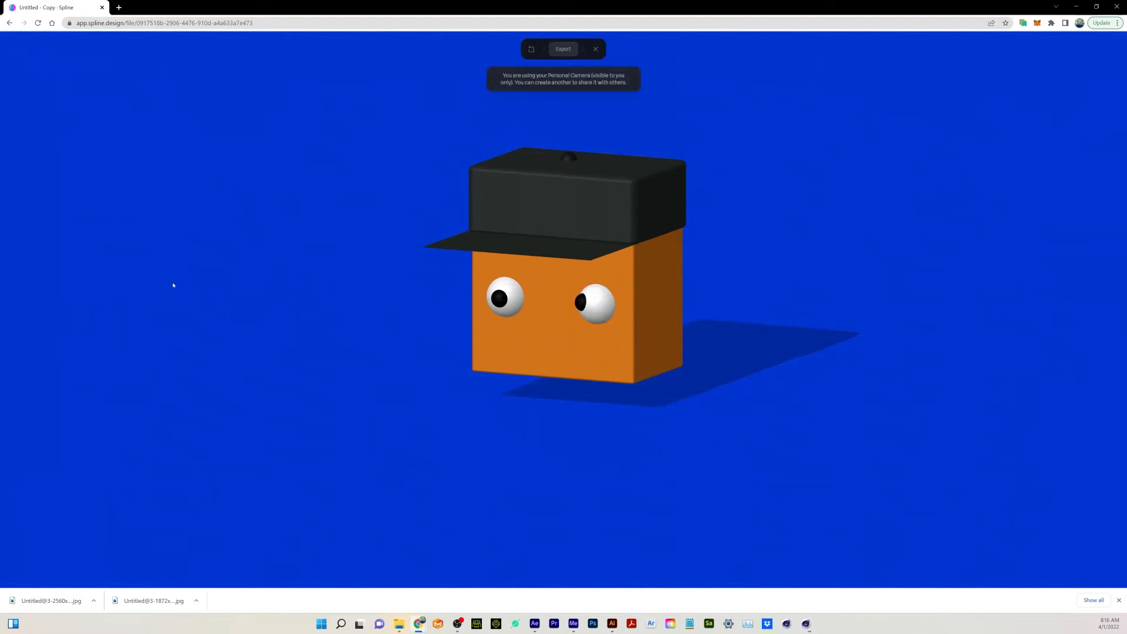
left_click(595, 49)
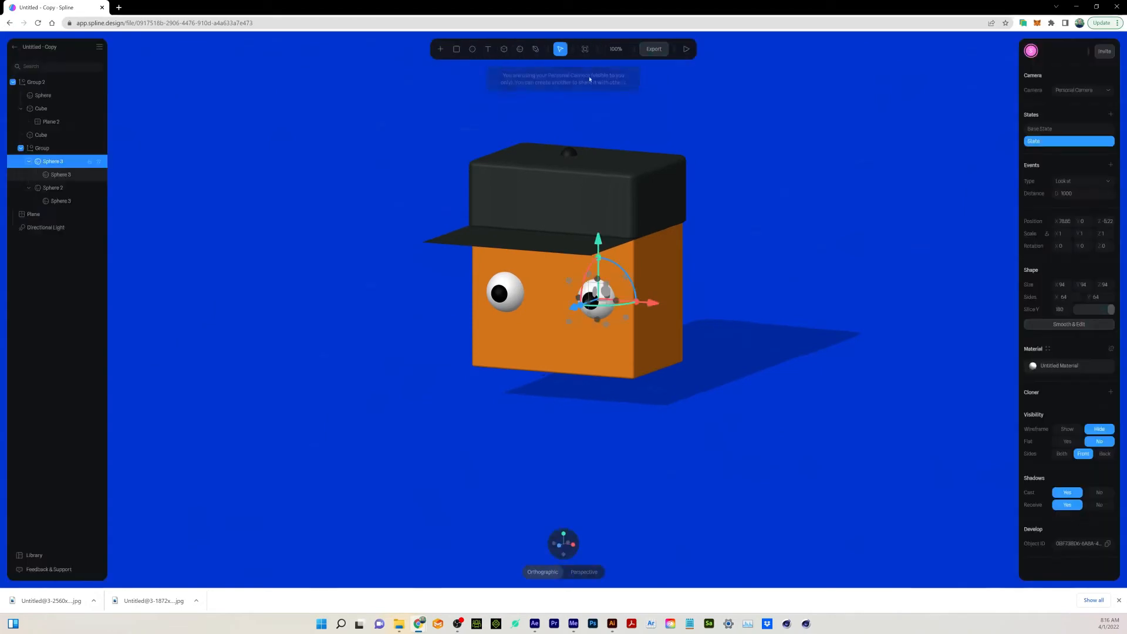
Add a state and a Look at event to the left-hand eyeball and test both eyes in the scene preview.
left_click(57, 188)
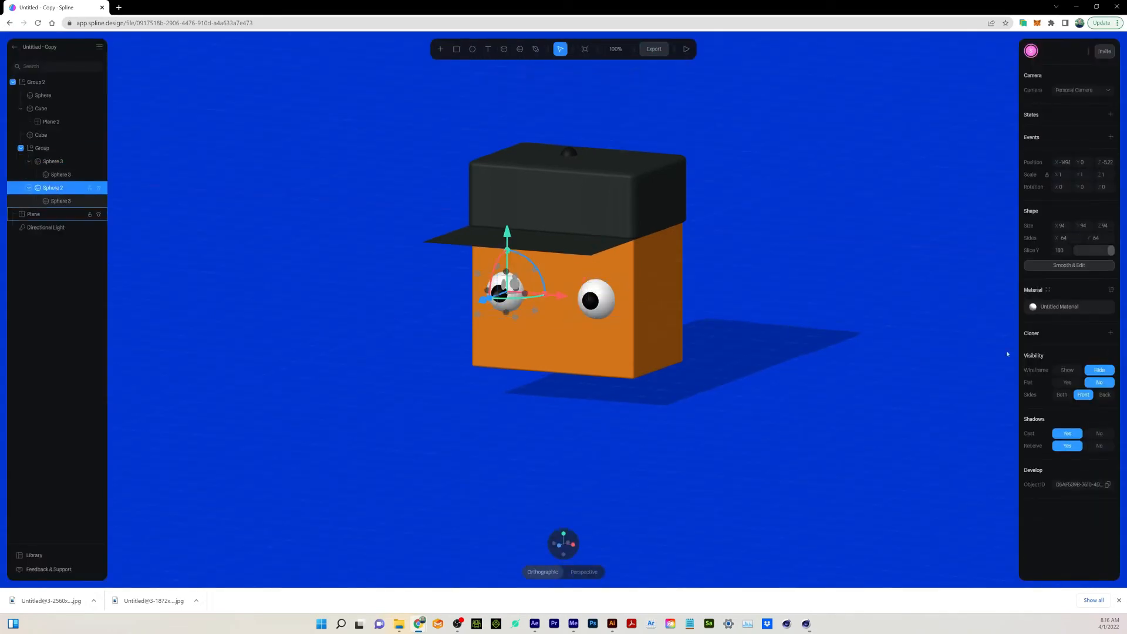
left_click(1111, 114)
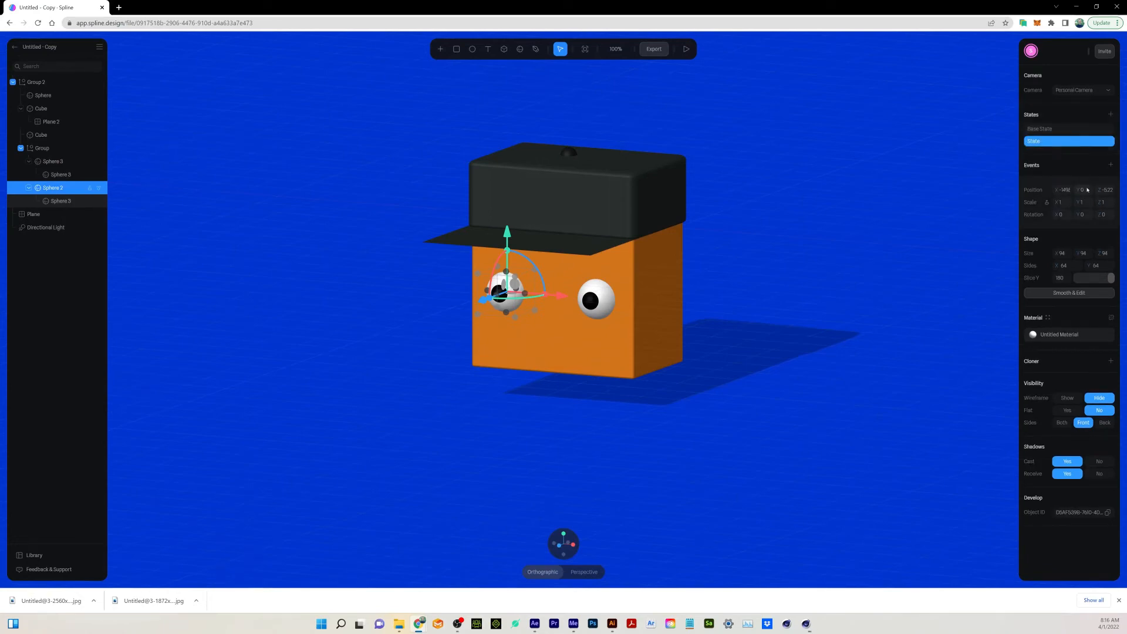
left_click(1111, 165)
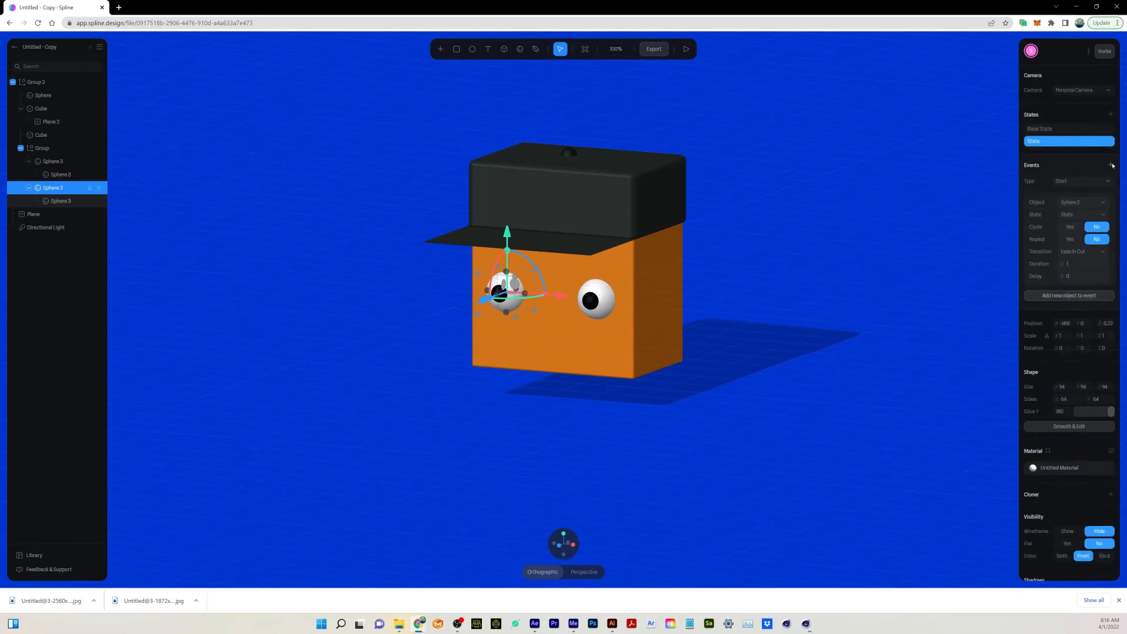
left_click(1081, 181)
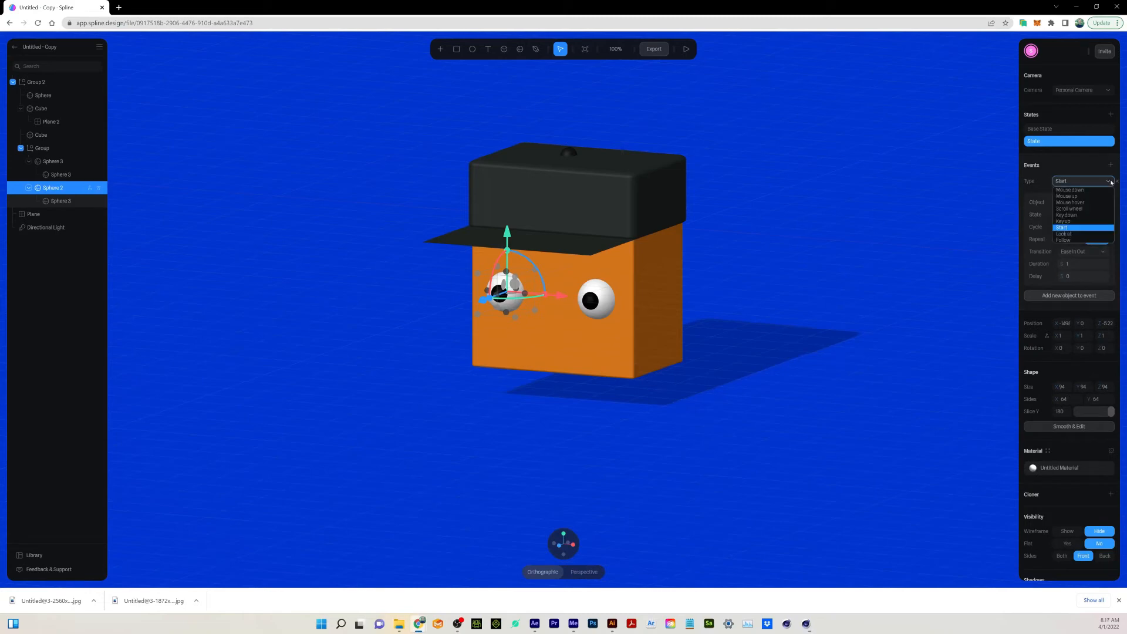
left_click(1063, 233)
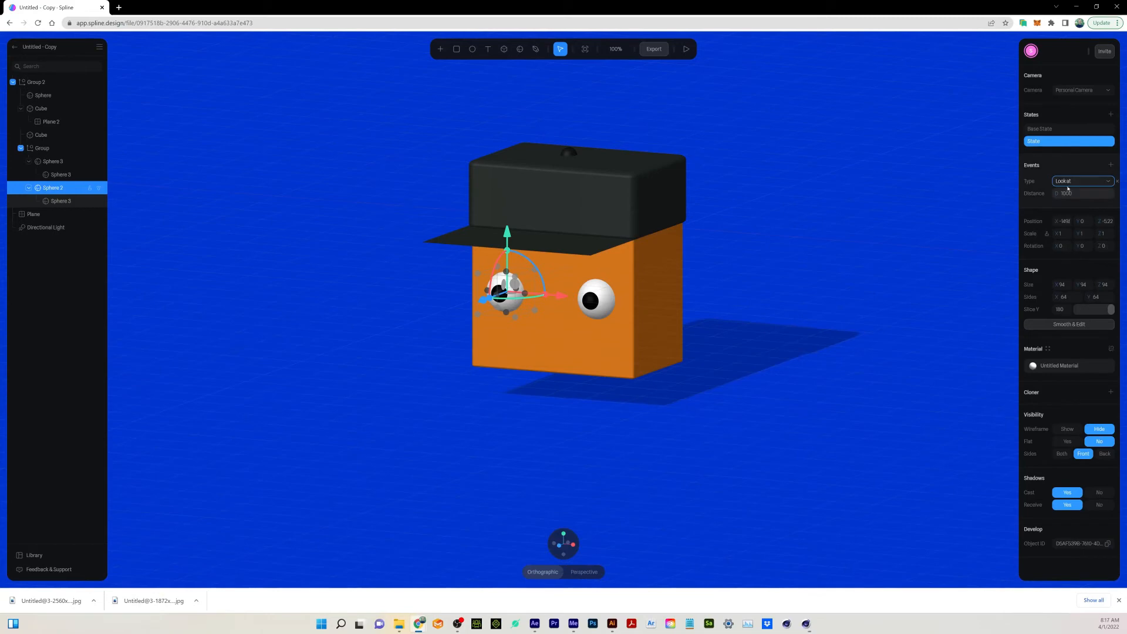
left_click(685, 49)
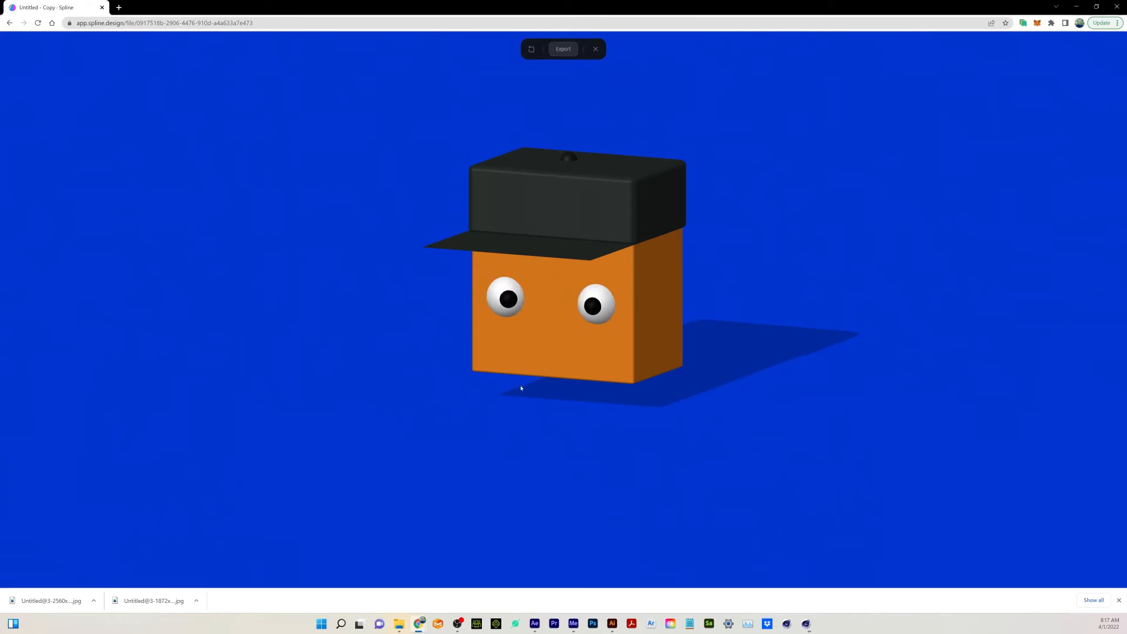
key("Escape")
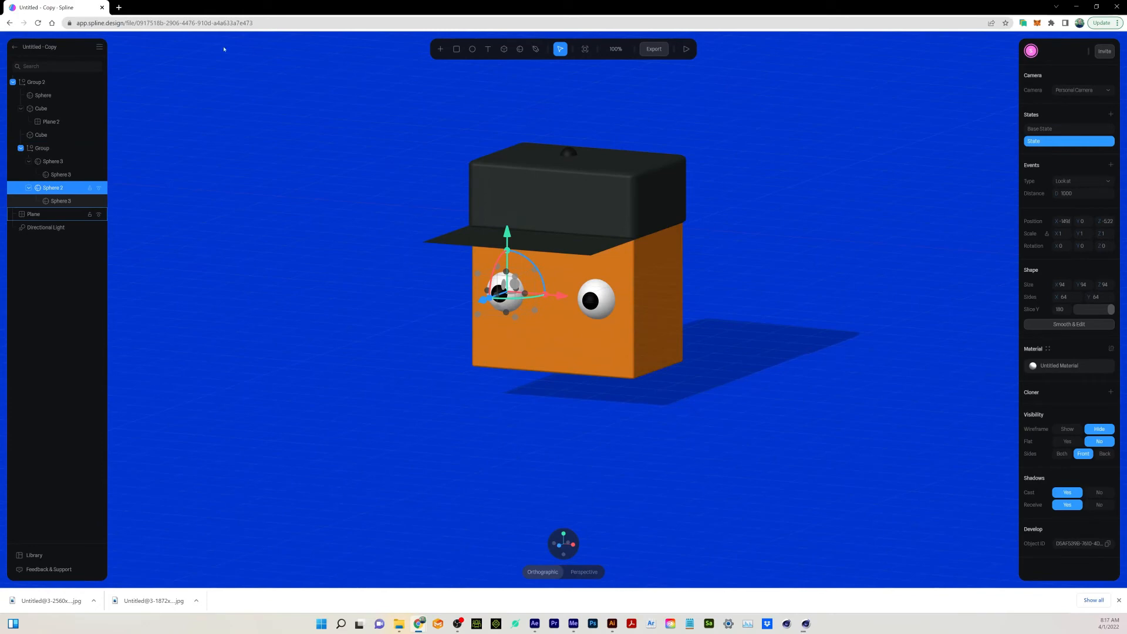
Add a state to the whole character group and raise the character slightly in it.
left_click(42, 84)
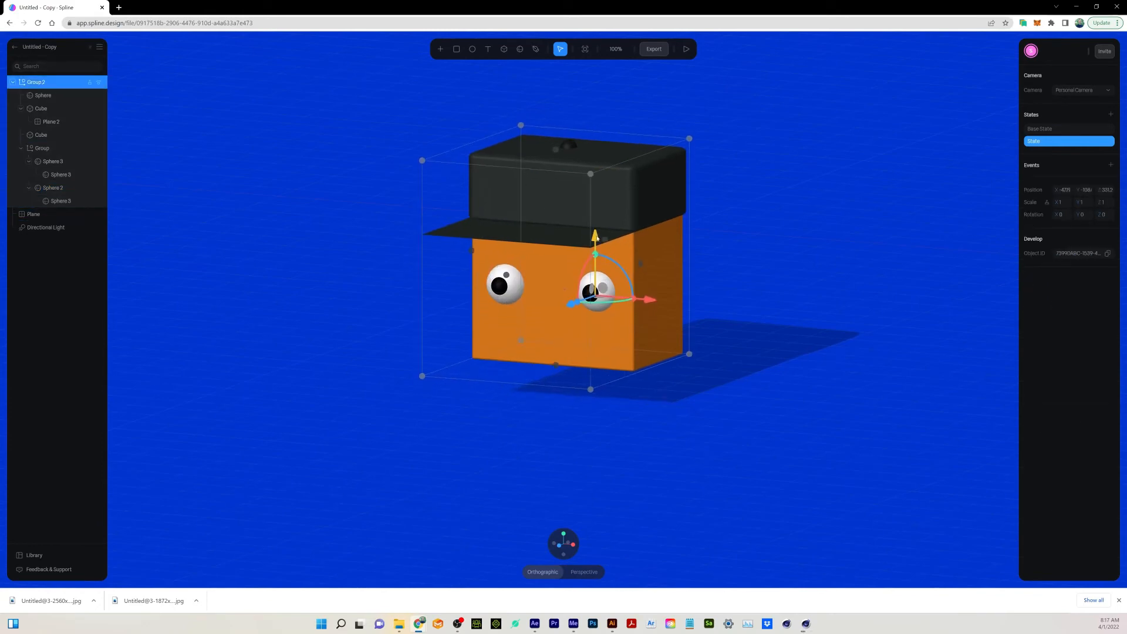
left_click_drag(597, 237, 597, 240)
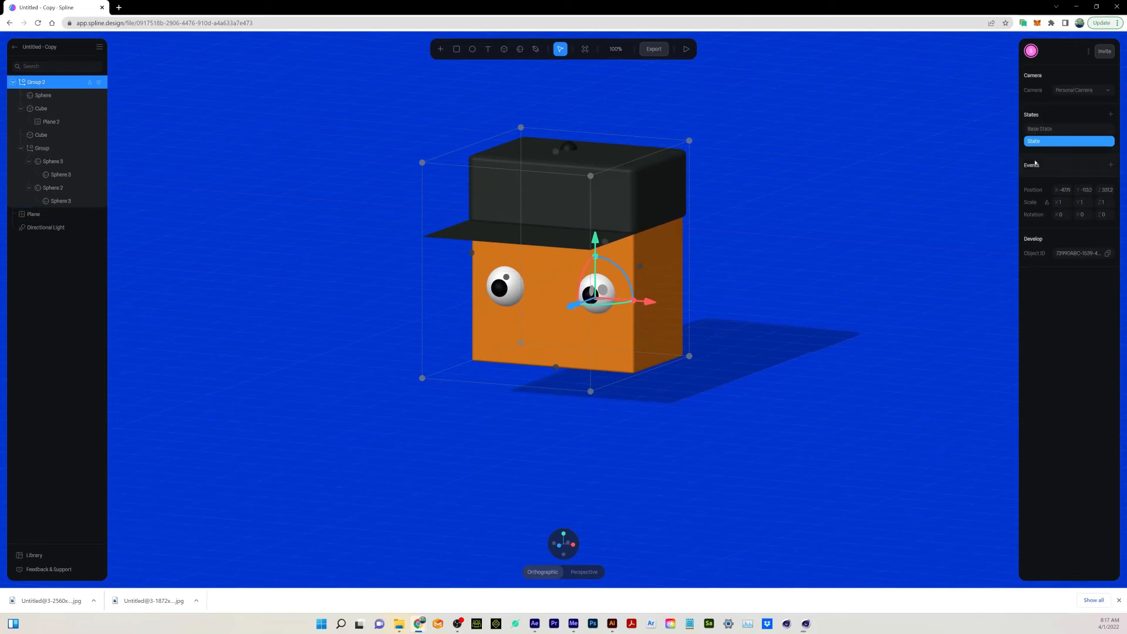
Add a Start event to the character group with Cycle and Repeat set to Yes and play it in the scene preview.
left_click(1110, 165)
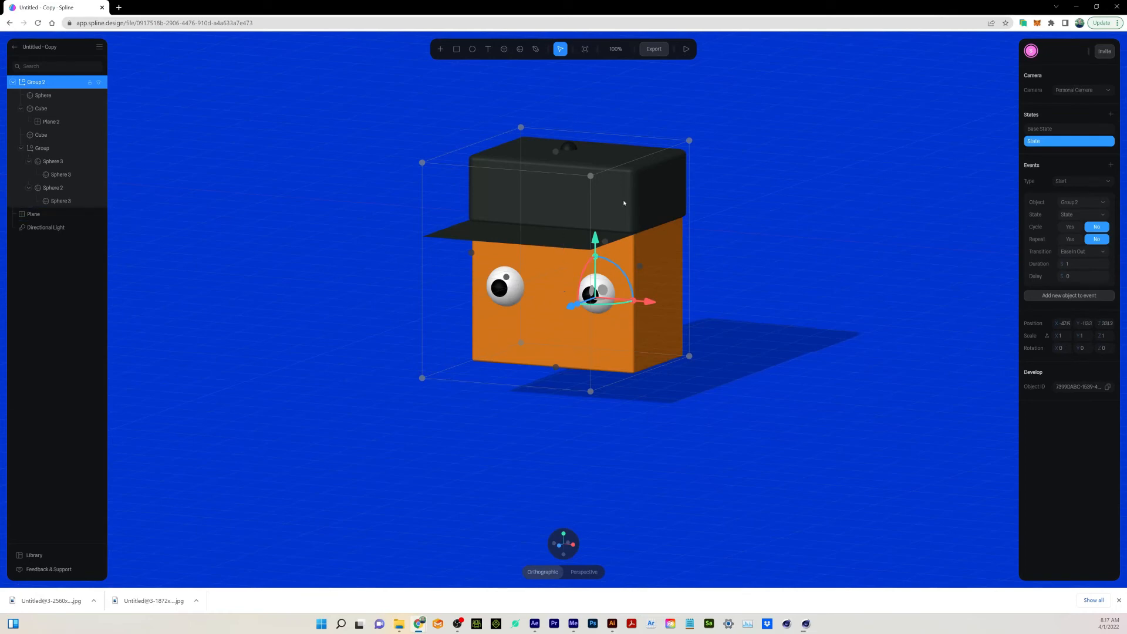
left_click(1071, 228)
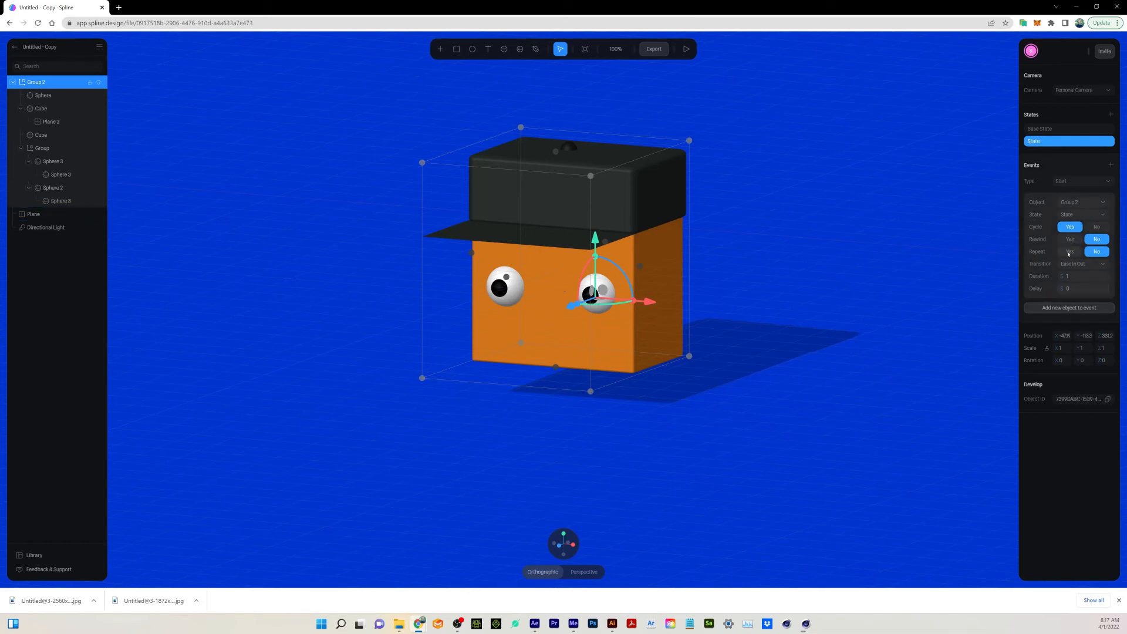
left_click(1069, 253)
left_click(1105, 265)
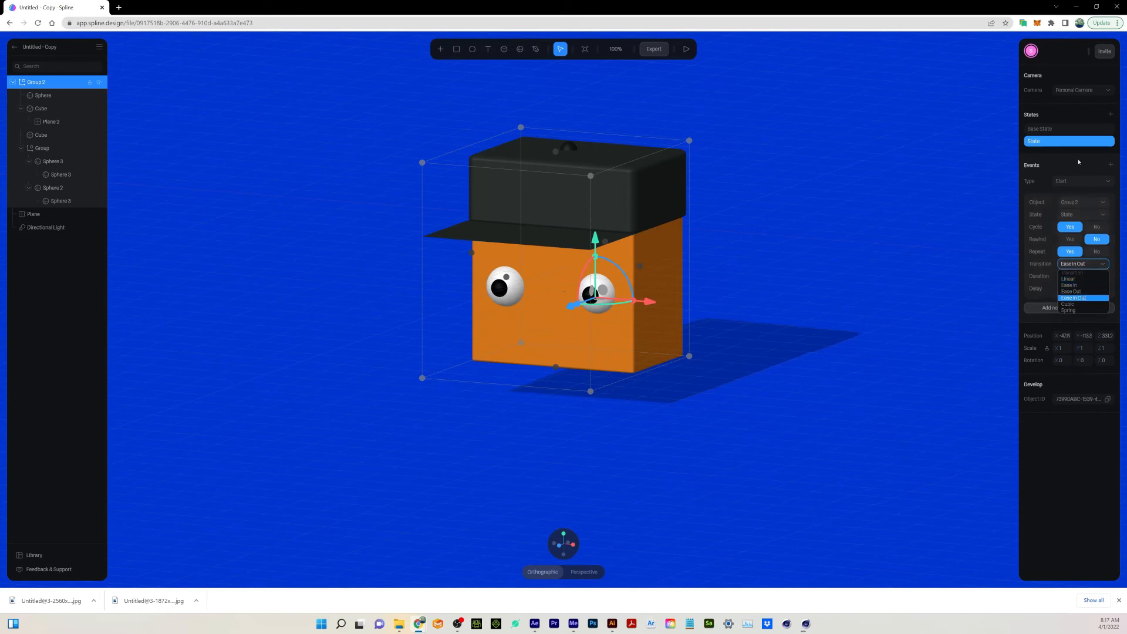
left_click(1073, 110)
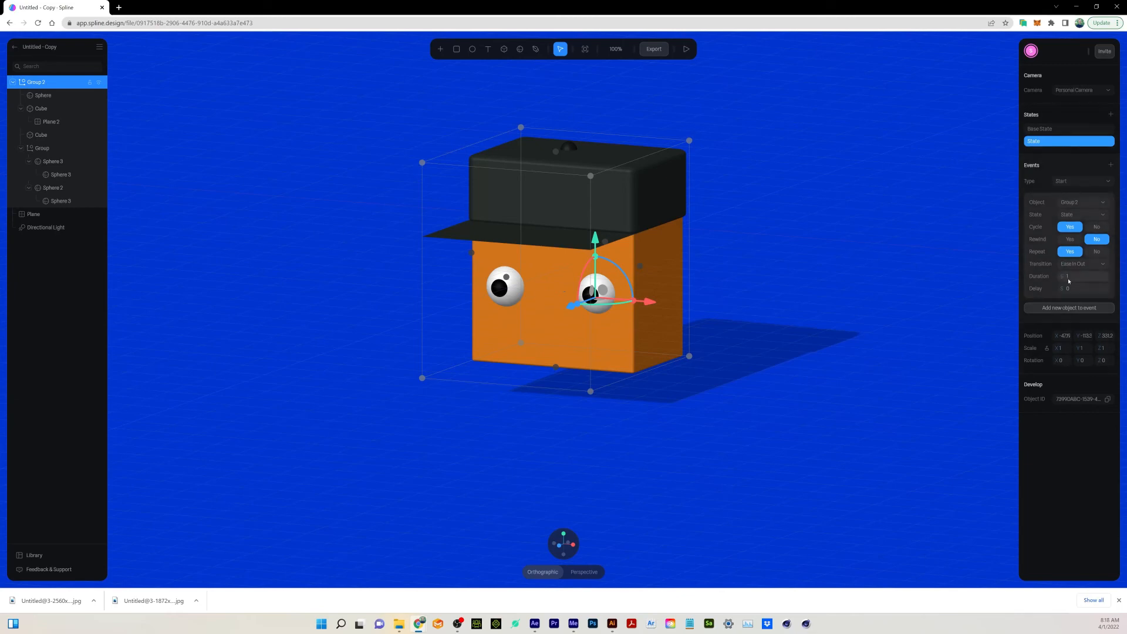
left_click(686, 49)
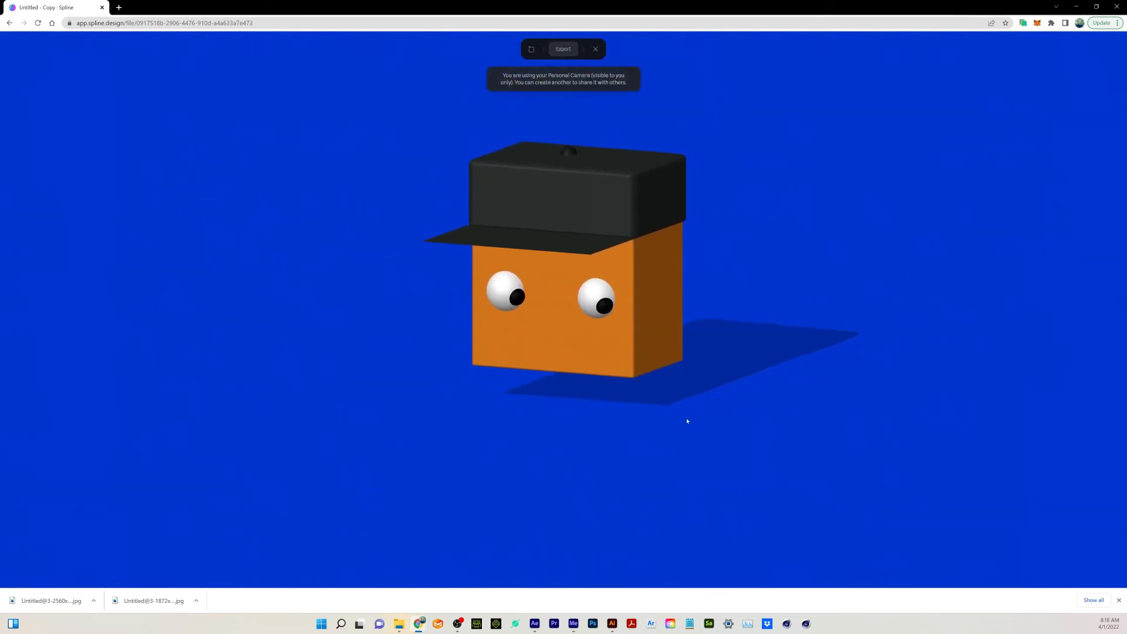
left_click(595, 50)
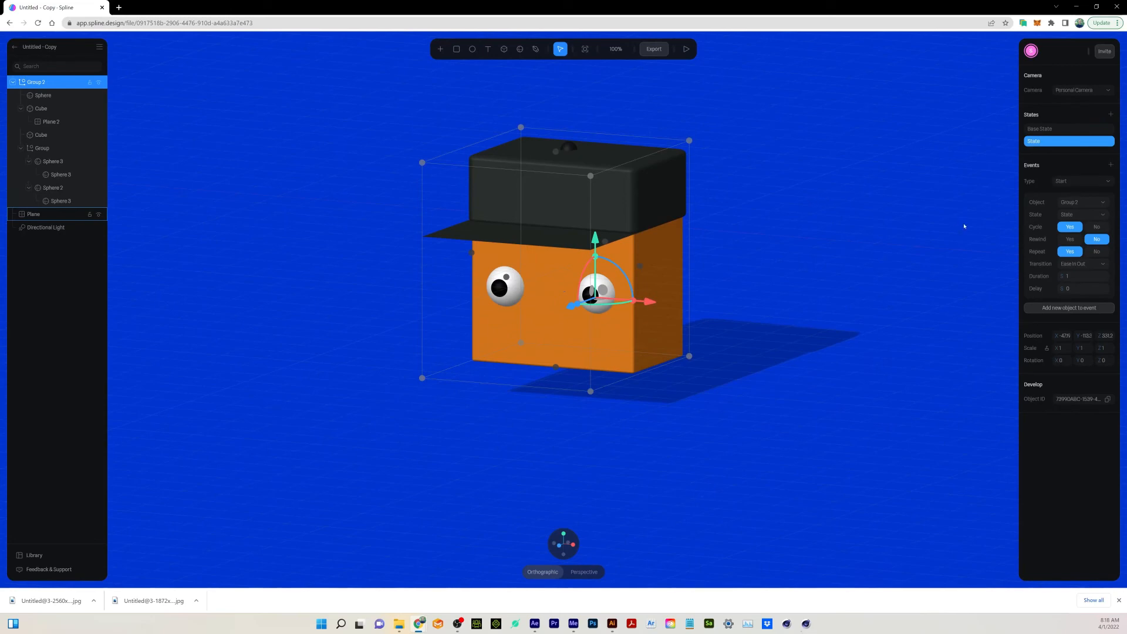
Lower the character in its base state, raise it further in its second state, and preview the larger up-and-down movement.
left_click(1046, 129)
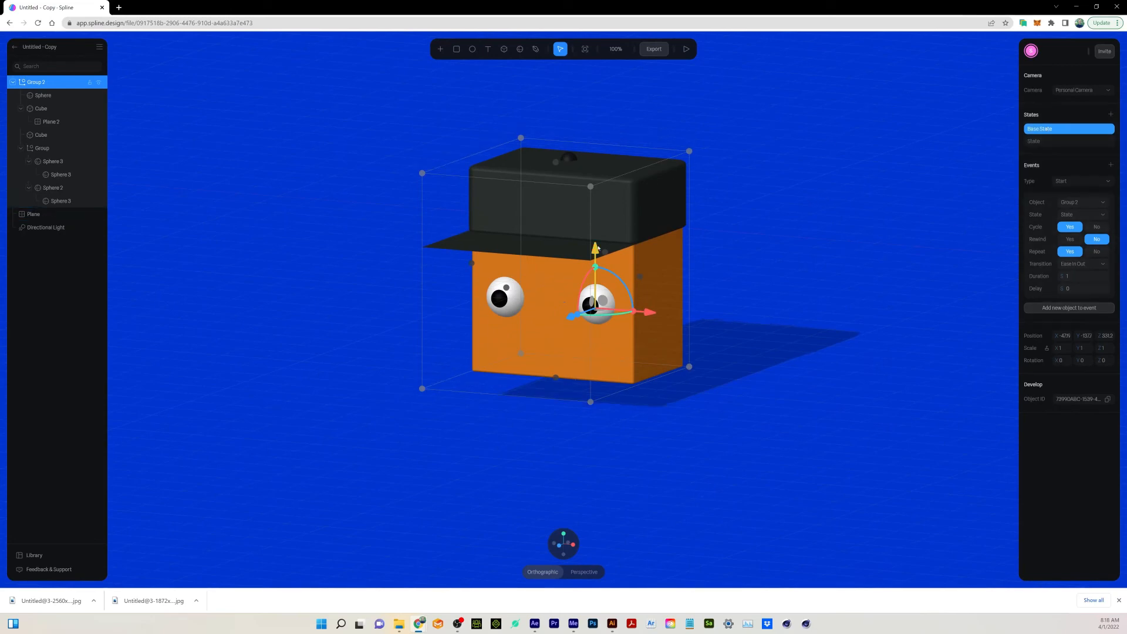
left_click_drag(598, 249, 606, 271)
left_click(1048, 142)
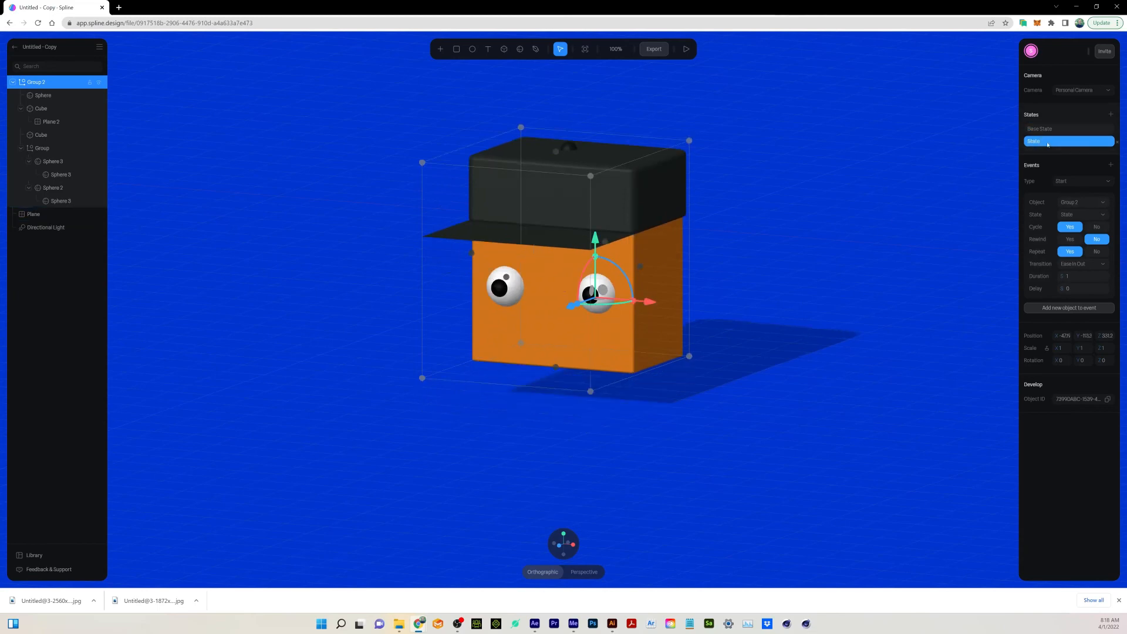
left_click_drag(595, 240, 599, 207)
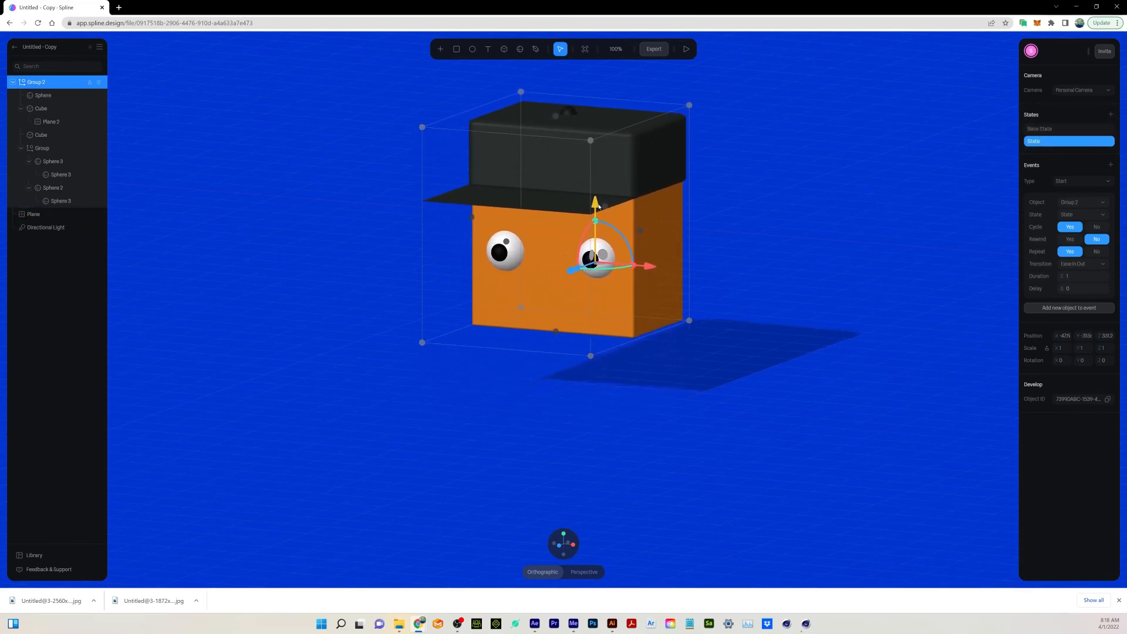
left_click(1045, 129)
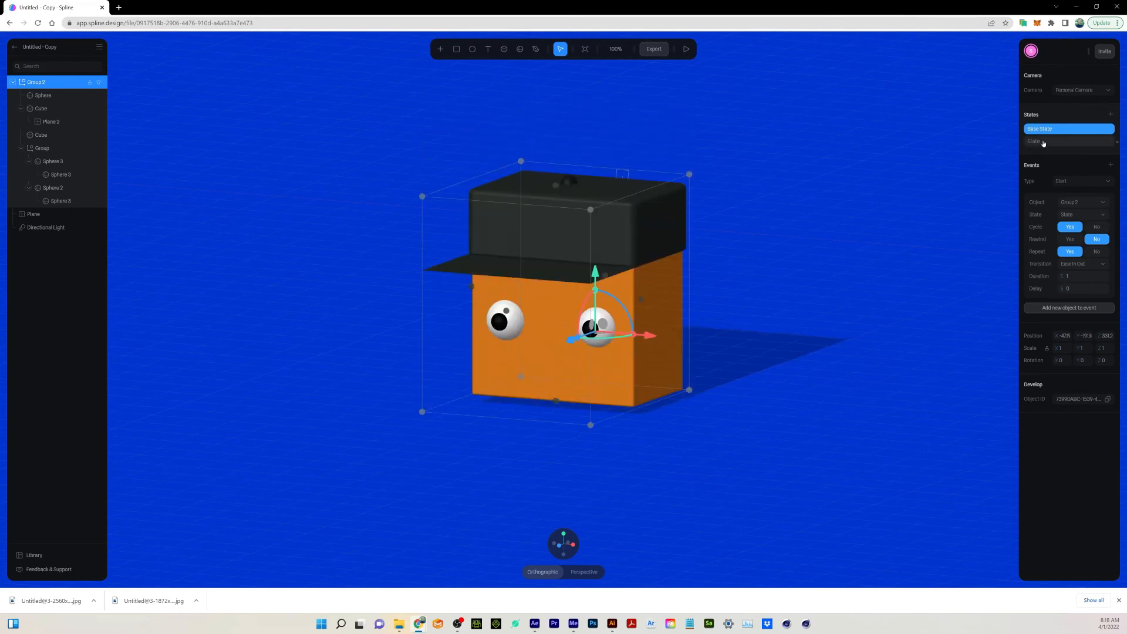
left_click(1042, 142)
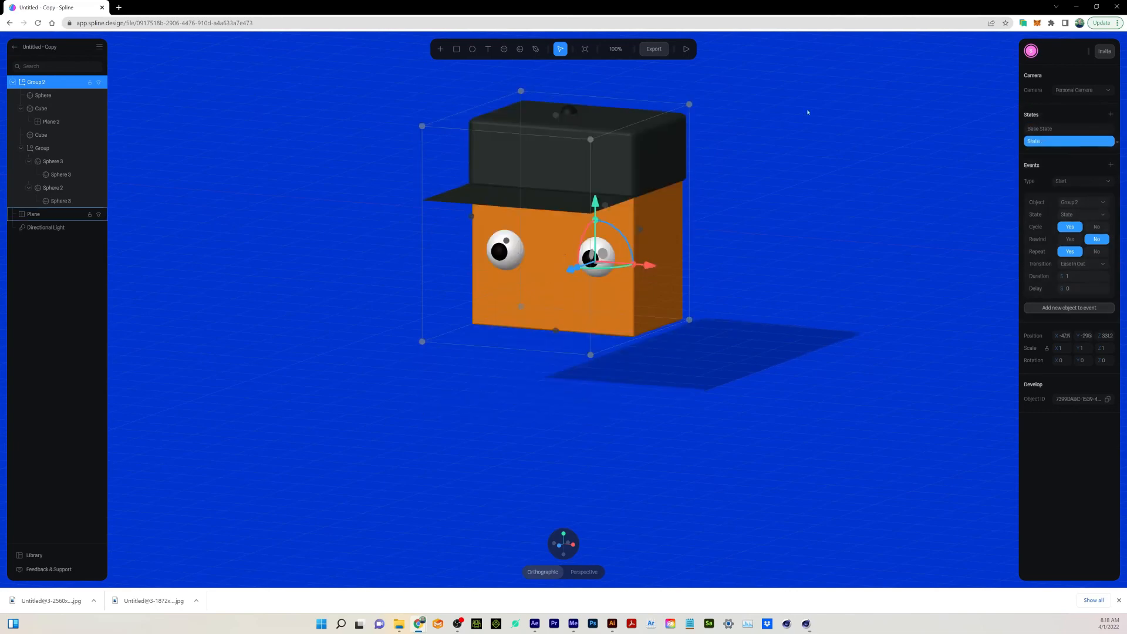
left_click(686, 48)
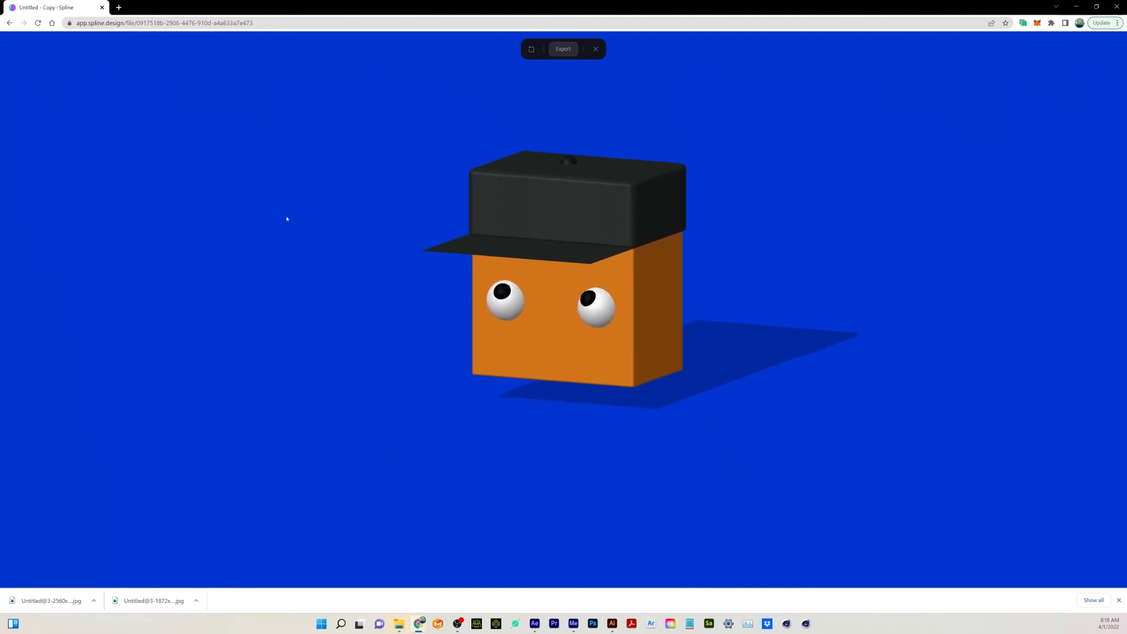
left_click(595, 49)
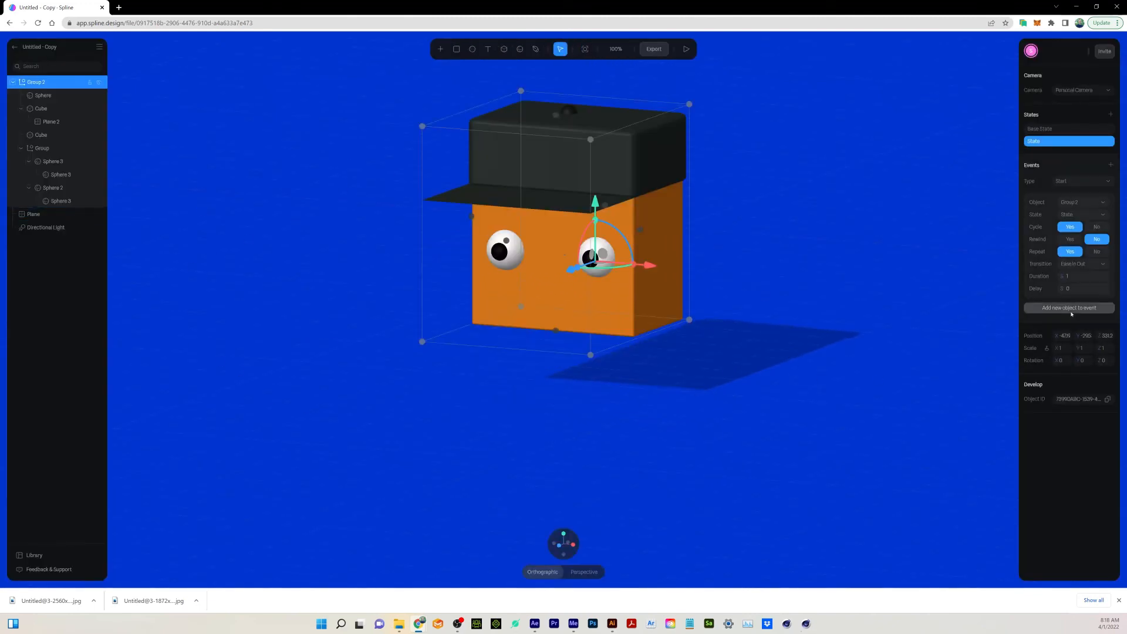
Set the character group's Start event duration to 3 and check the motion in the scene preview.
left_click(1066, 278)
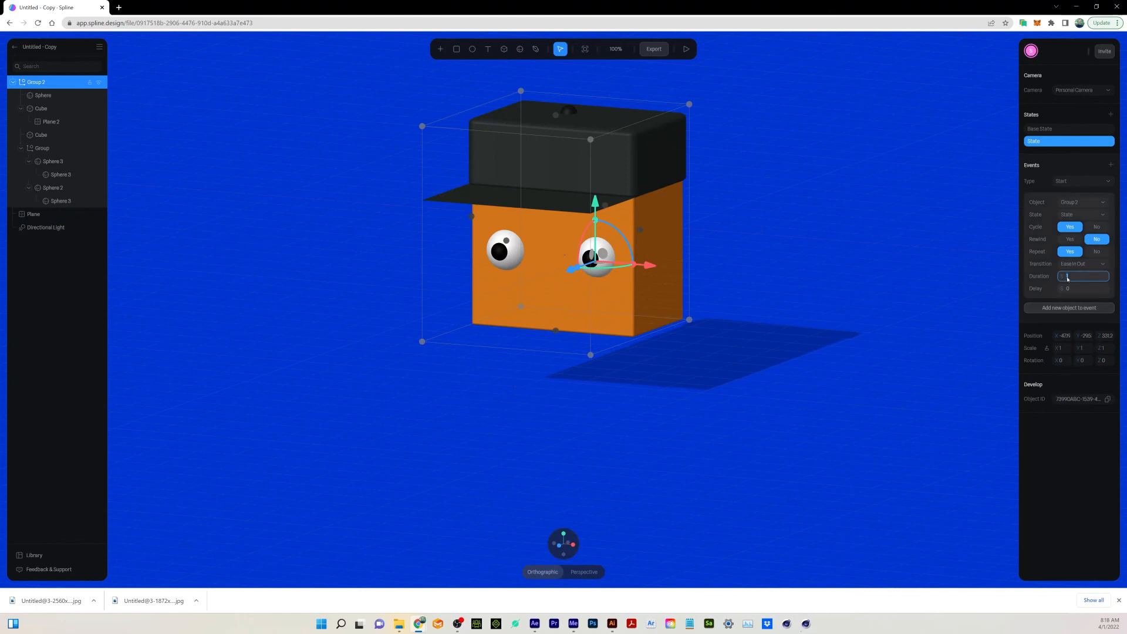
type("3")
key("Return")
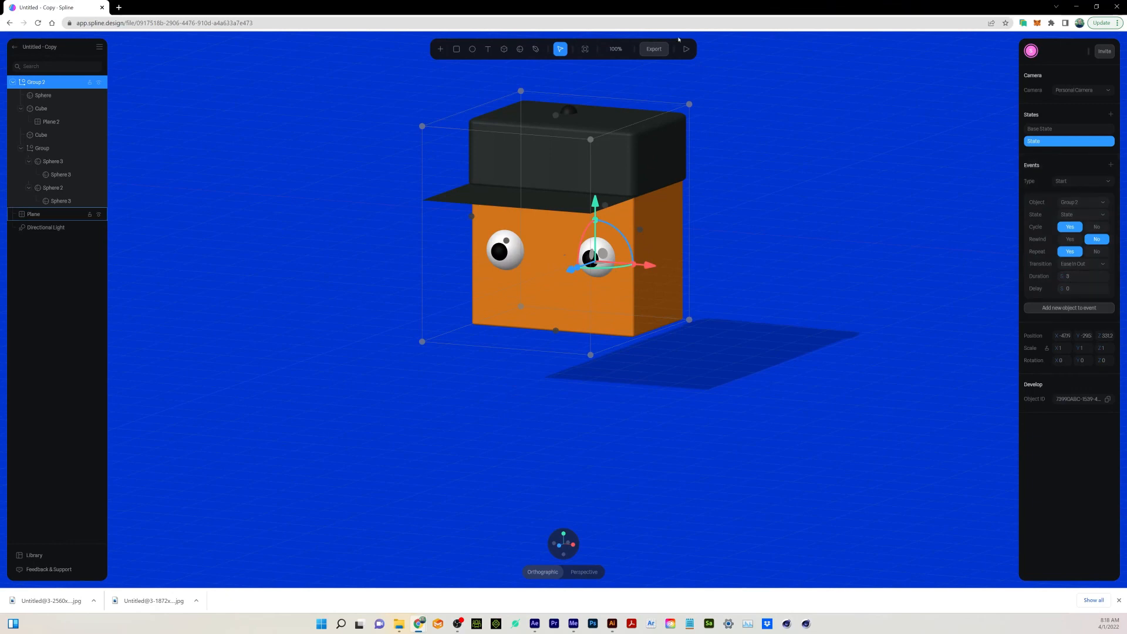
left_click(686, 49)
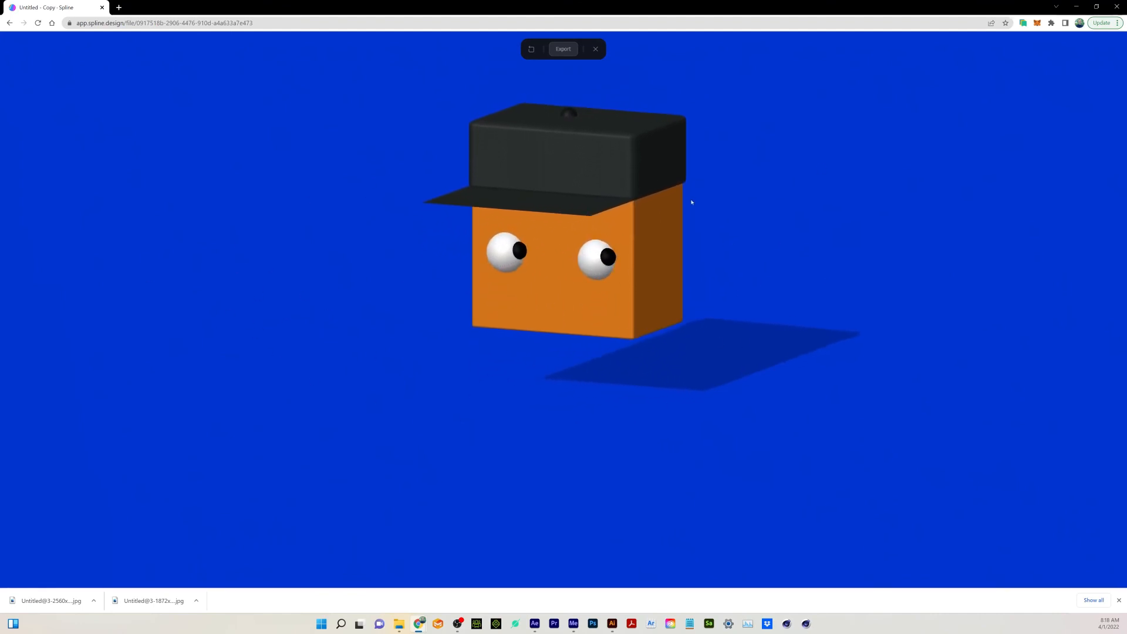
key("Escape")
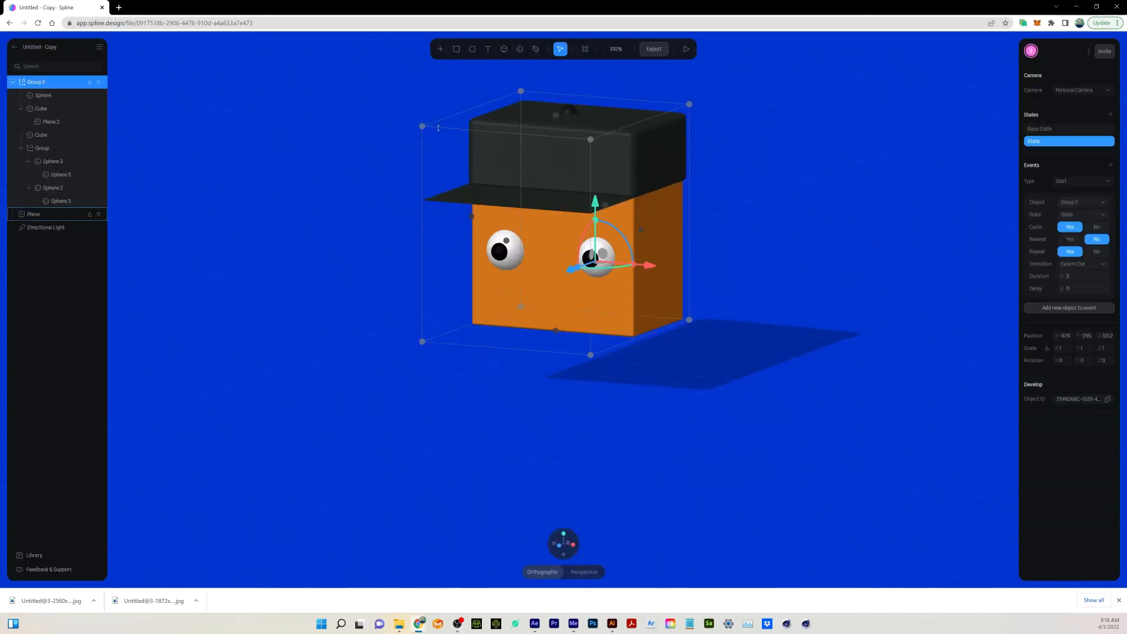